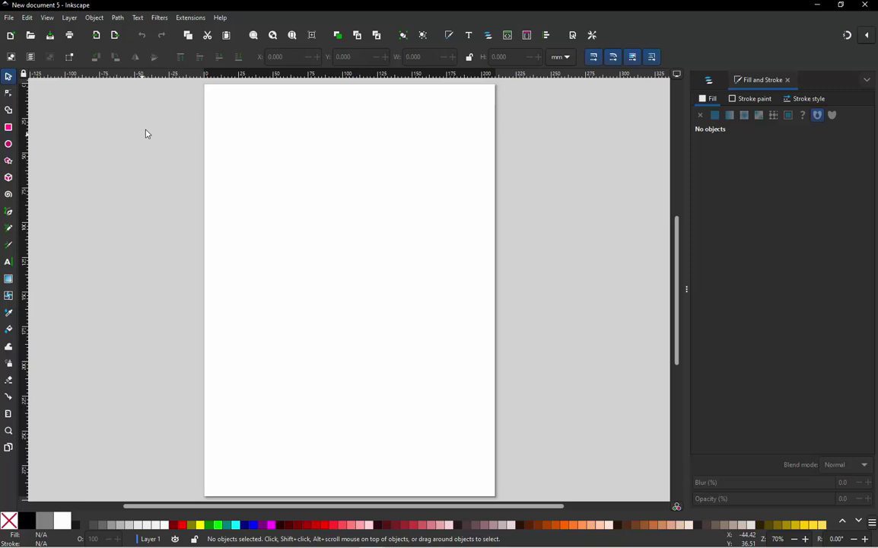
- Import Pegasus.jpg as an embedded image, drag it to the page centre and zoom in
{"action": "left_click", "coordinate": [10, 17]}
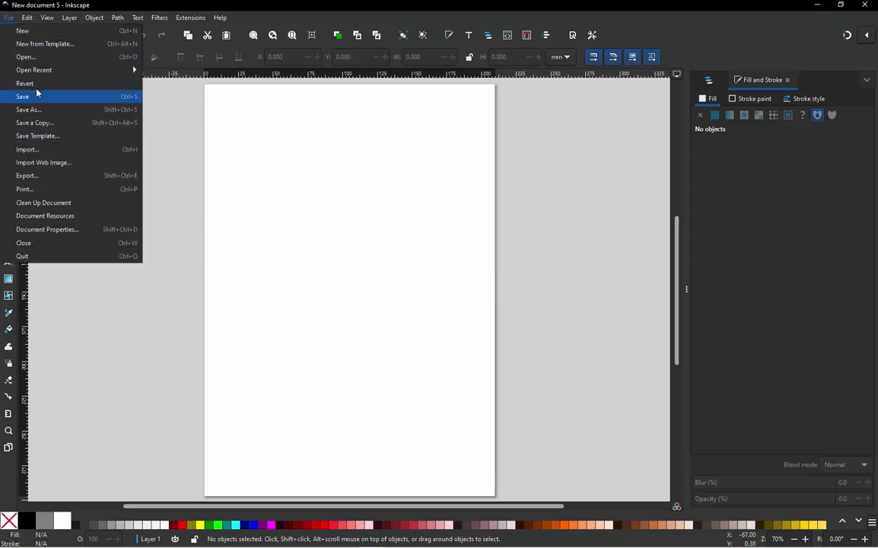
{"action": "key", "text": "Escape"}
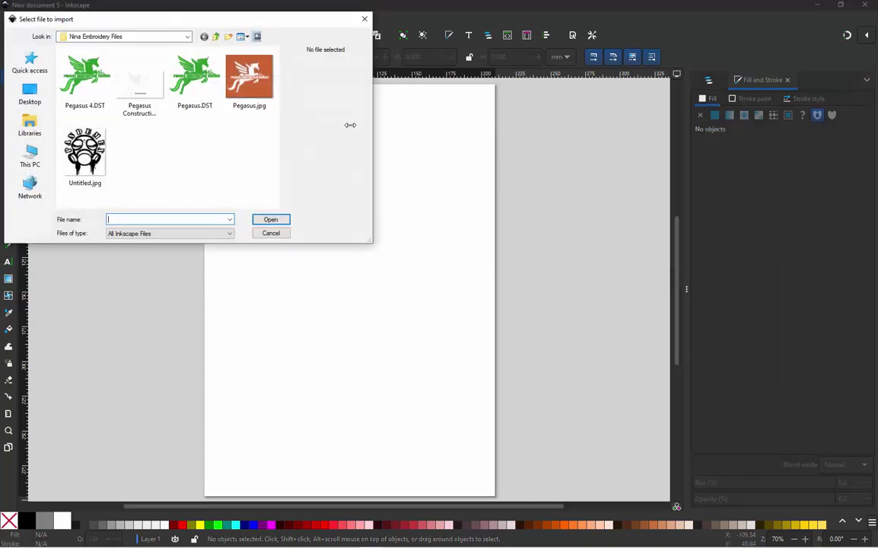
{"action": "left_click", "coordinate": [258, 97]}
{"action": "key", "text": "Escape"}
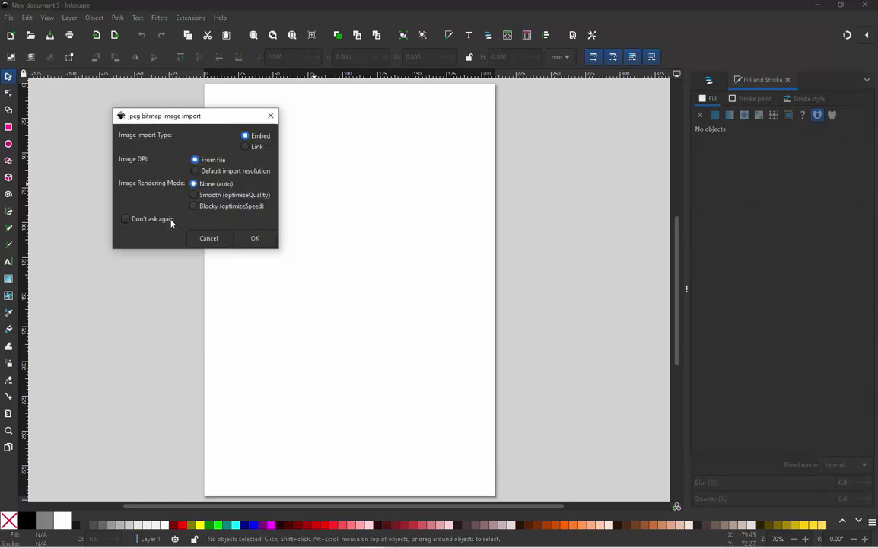
{"action": "left_click", "coordinate": [256, 240]}
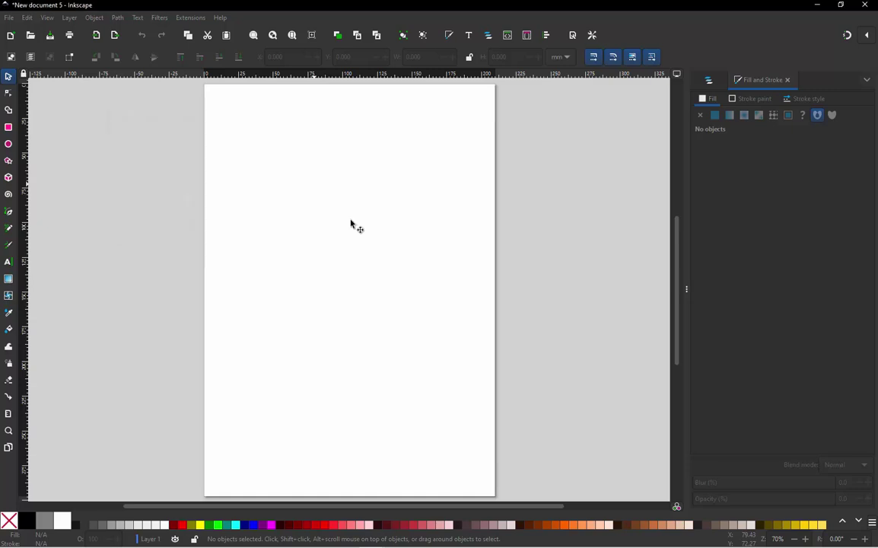
{"action": "left_click_drag", "start_coordinate": [305, 197], "coordinate": [380, 266]}
{"action": "scroll", "coordinate": [380, 267], "scroll_direction": "up", "scroll_amount": 4}
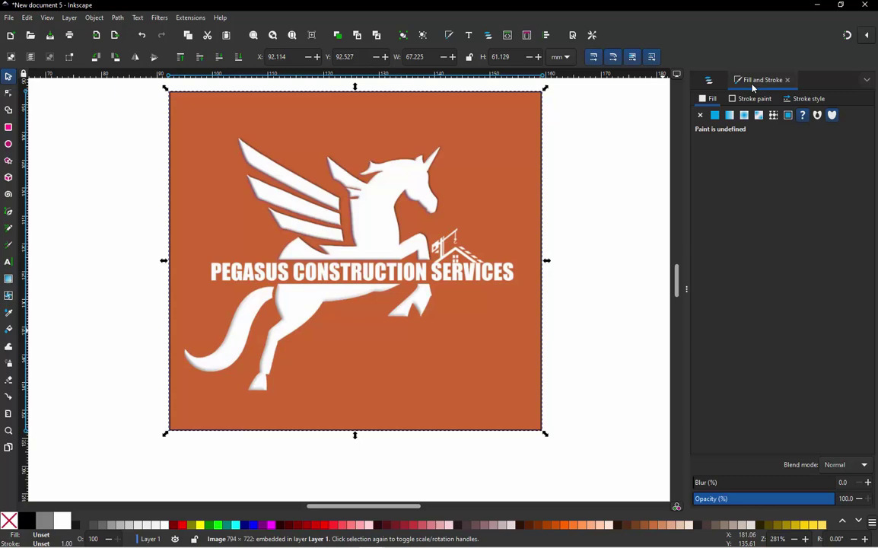
- Fade the logo image to about 51% opacity with the Opacity slider
{"action": "left_click", "coordinate": [94, 19]}
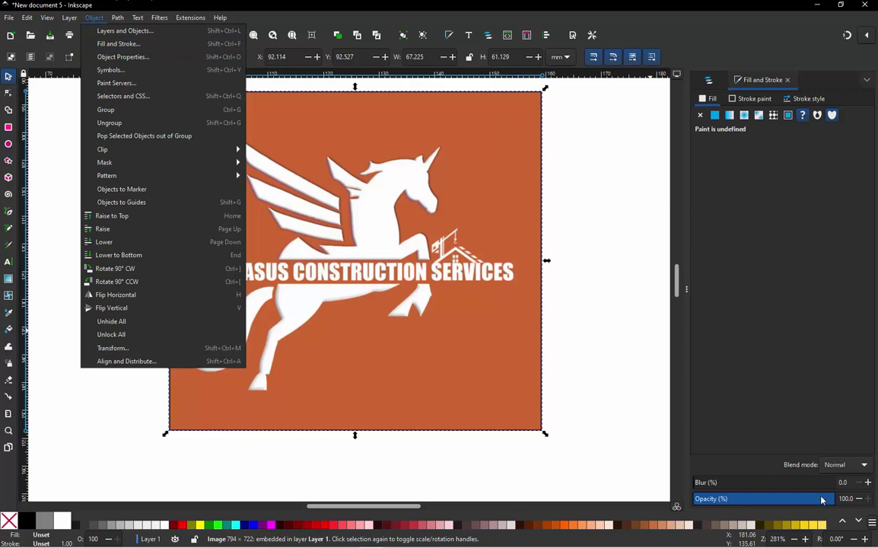
{"action": "left_click", "coordinate": [799, 504]}
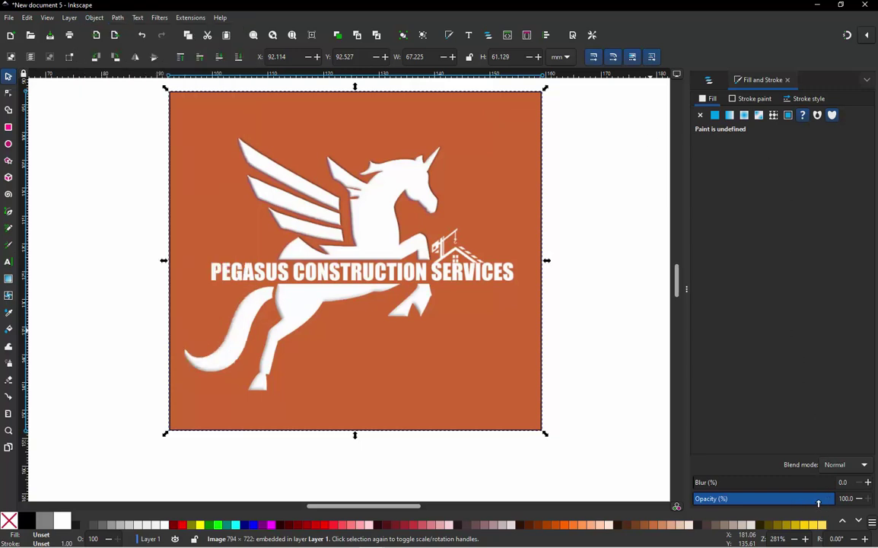
{"action": "left_click", "coordinate": [794, 498]}
{"action": "left_click_drag", "start_coordinate": [795, 498], "coordinate": [765, 504]}
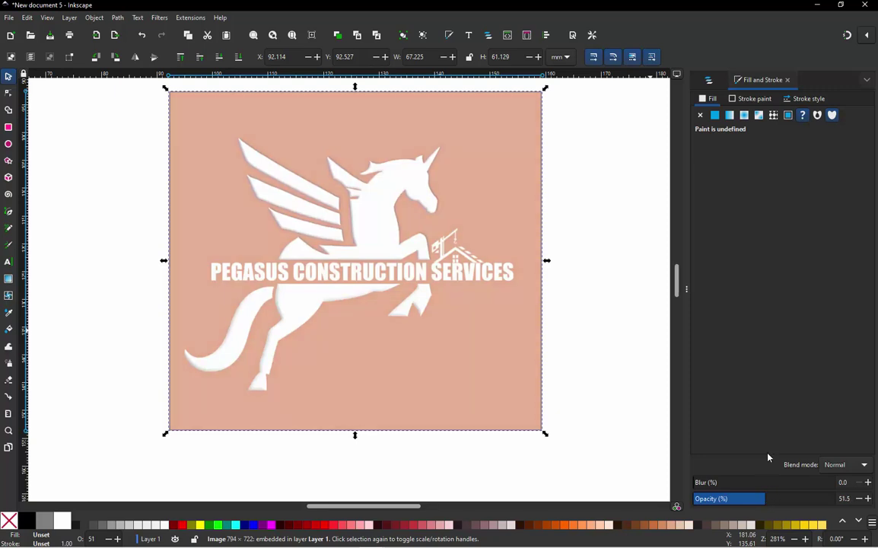
{"action": "left_click", "coordinate": [817, 100]}
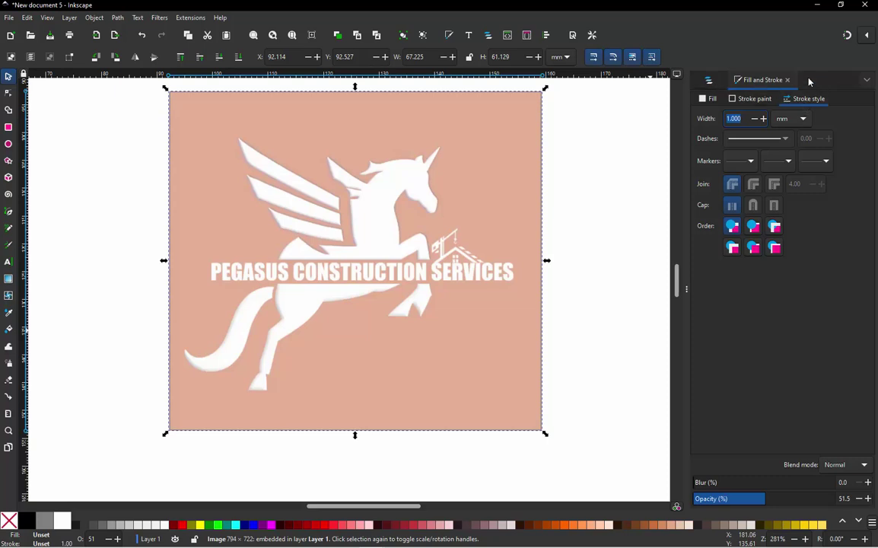
- Lock the logo image in Object Properties, then deselect it
{"action": "left_click", "coordinate": [91, 19]}
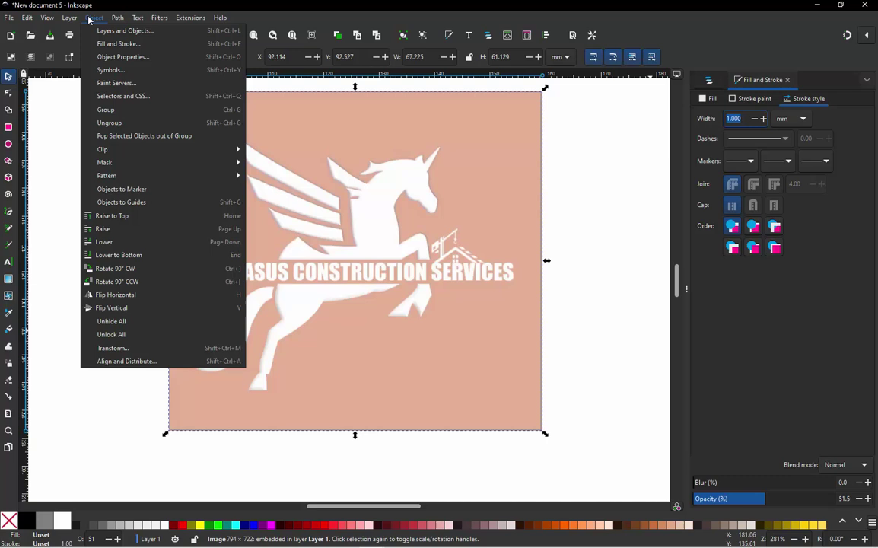
{"action": "left_click", "coordinate": [102, 57]}
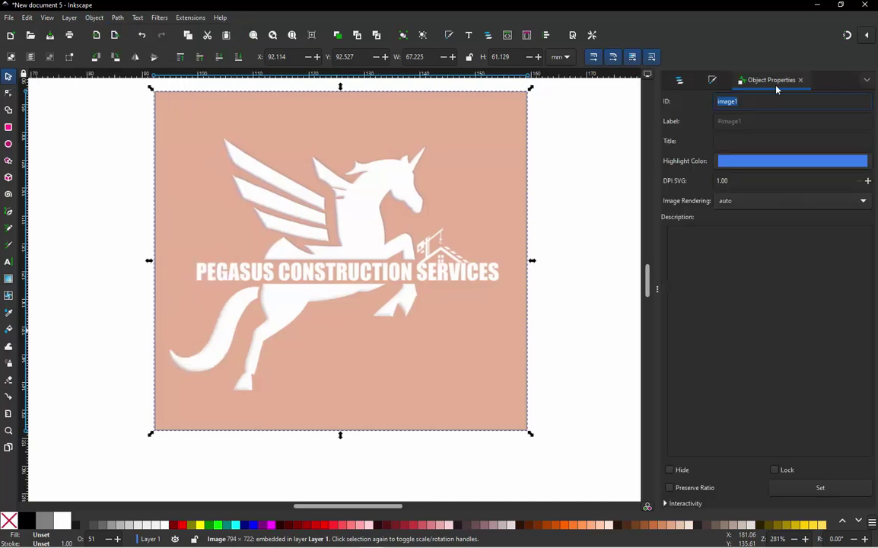
{"action": "left_click", "coordinate": [775, 470]}
{"action": "left_click", "coordinate": [427, 224]}
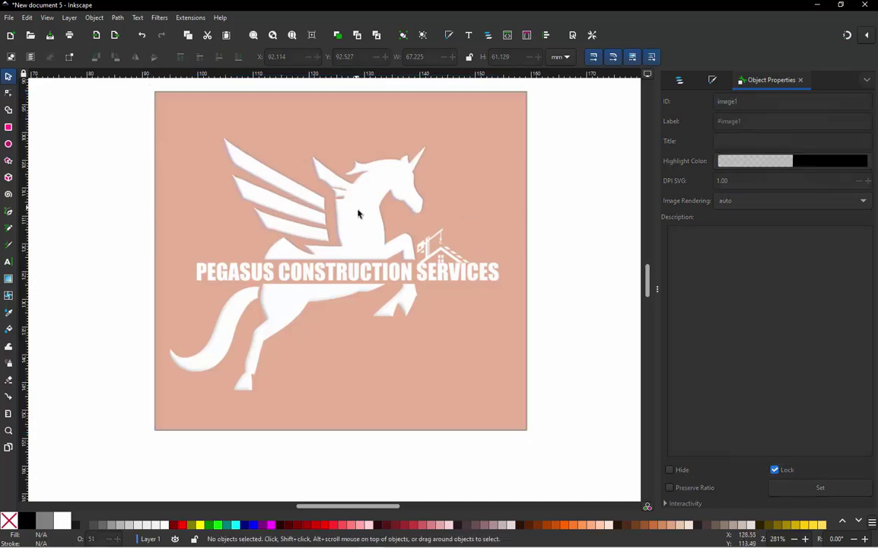
- Show the Layers and Objects panel and zoom the canvas in on the wing
{"action": "left_click", "coordinate": [680, 83]}
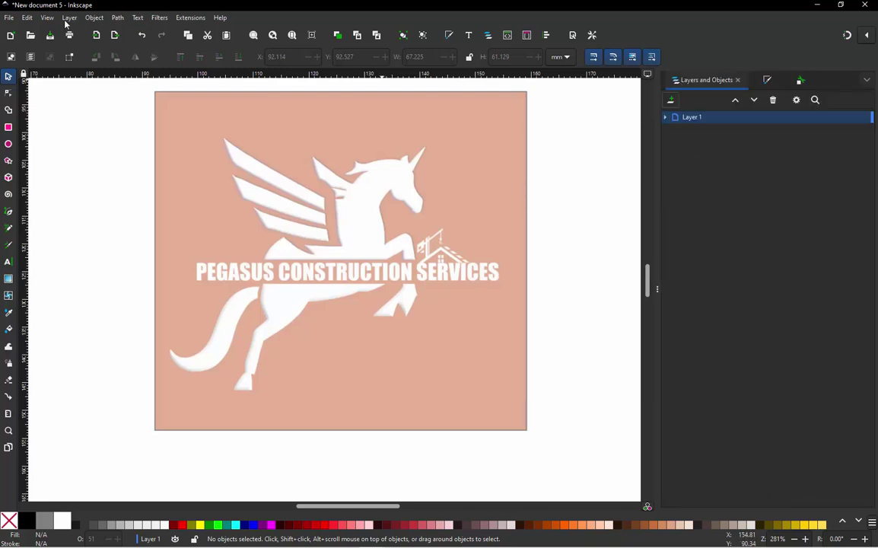
{"action": "left_click", "coordinate": [85, 18]}
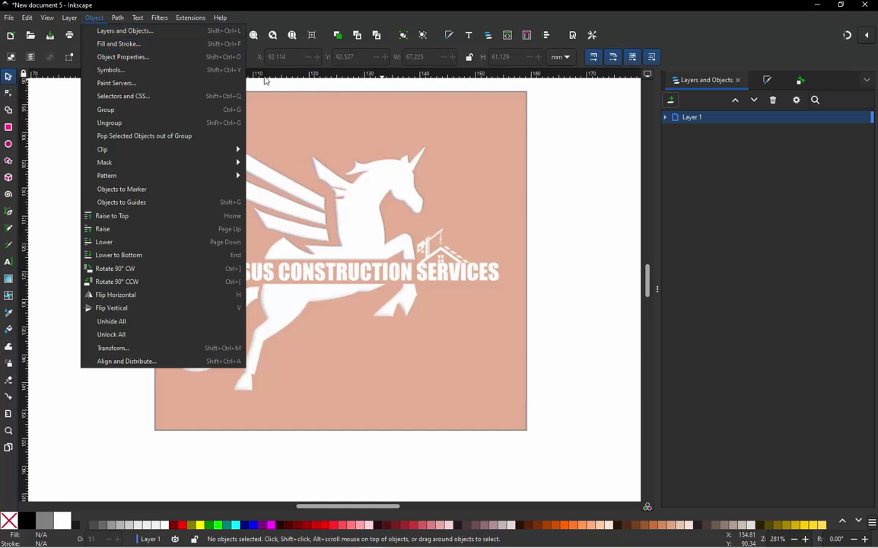
{"action": "left_click", "coordinate": [597, 232]}
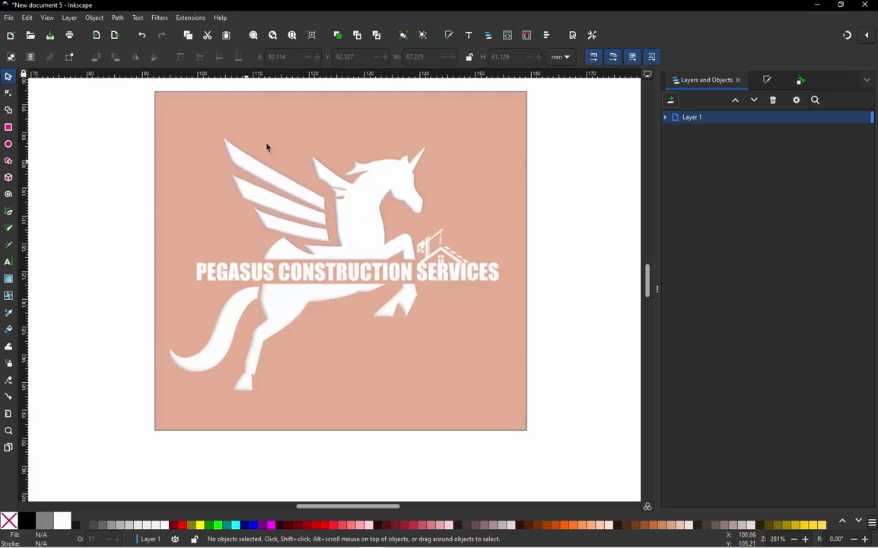
{"action": "scroll", "coordinate": [270, 156], "scroll_direction": "up", "scroll_amount": 2, "text": "ctrl"}
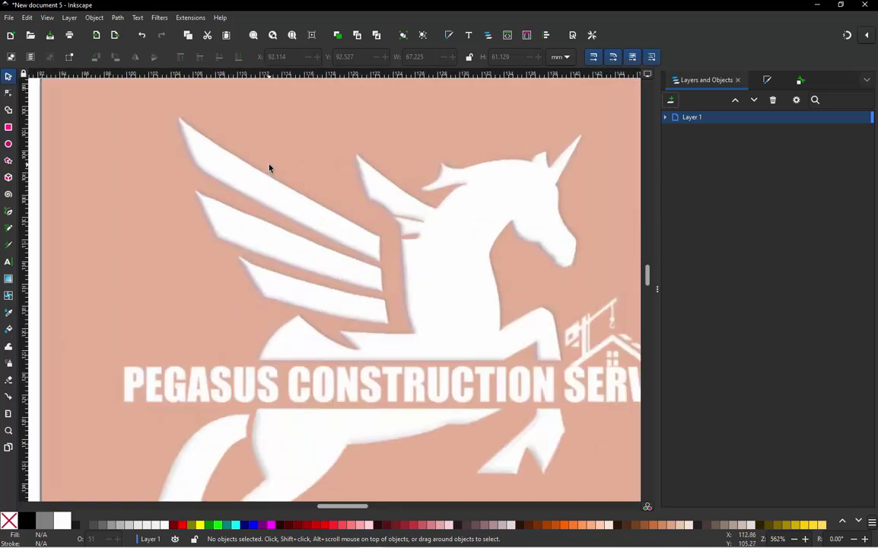
{"action": "scroll", "coordinate": [278, 182], "scroll_direction": "up", "scroll_amount": 1}
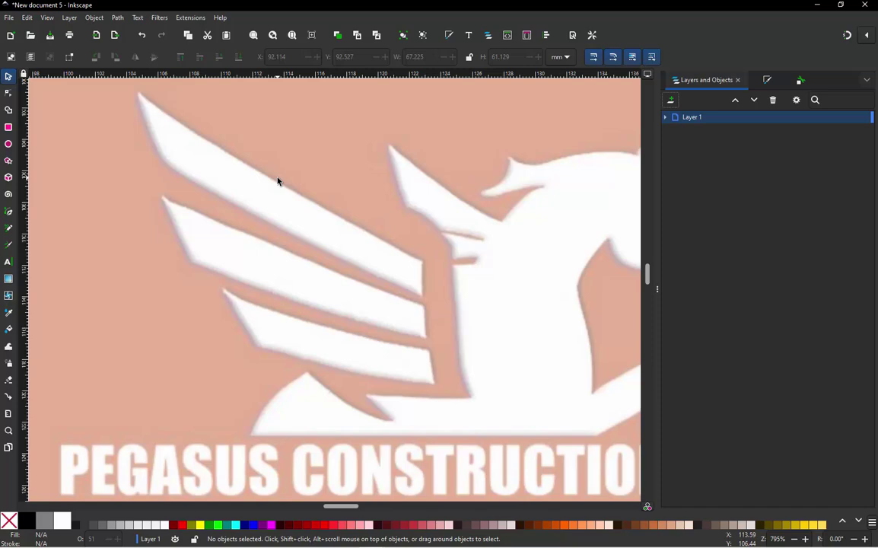
- With the Pen tool, draw two straight lines along the top wing feathers
{"action": "left_click", "coordinate": [9, 212]}
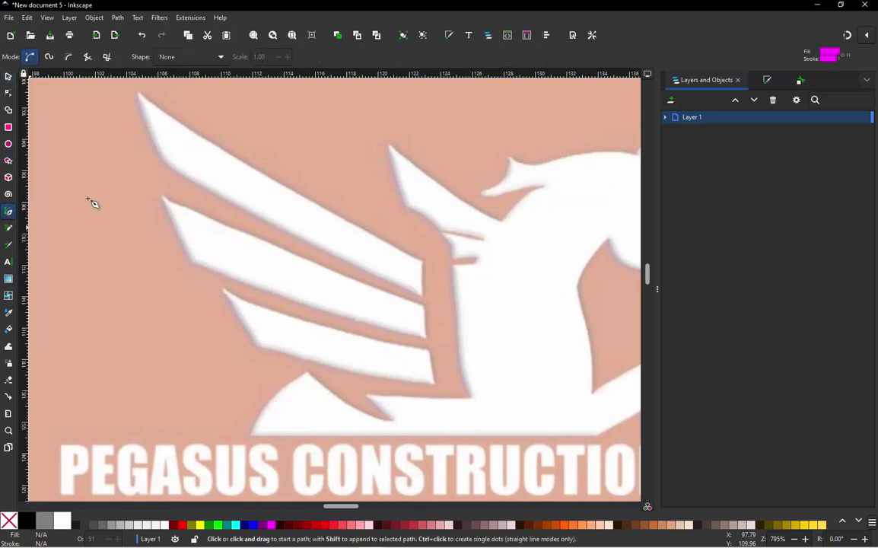
{"action": "left_click", "coordinate": [138, 90]}
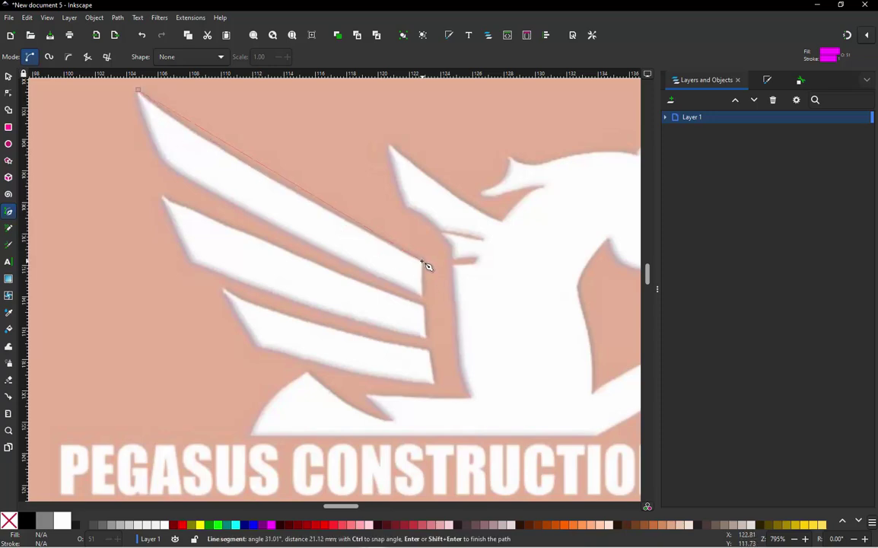
{"action": "left_click", "coordinate": [423, 261]}
{"action": "key", "text": "Return"}
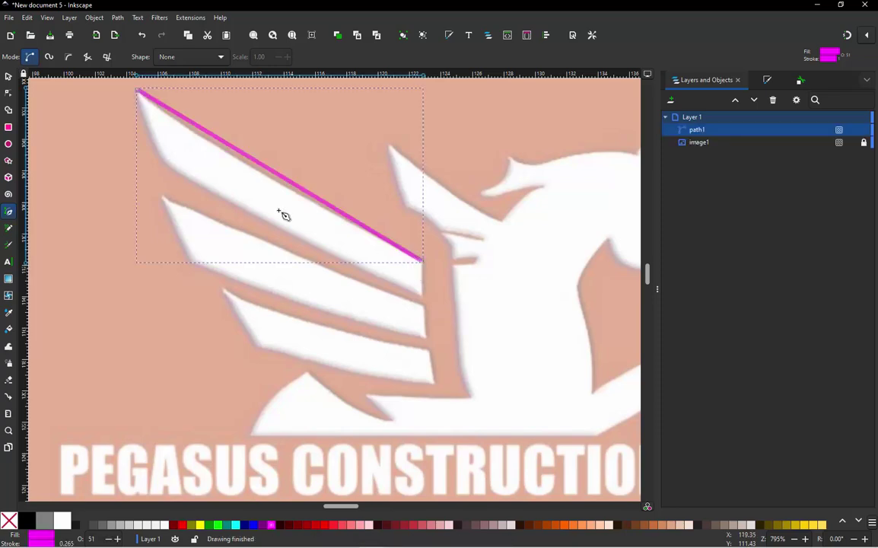
{"action": "left_click", "coordinate": [161, 164]}
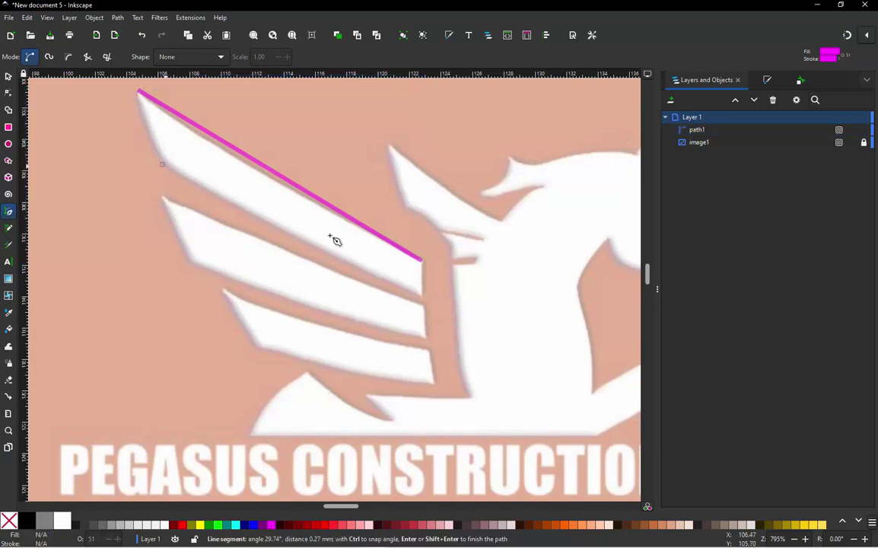
{"action": "left_click", "coordinate": [422, 296]}
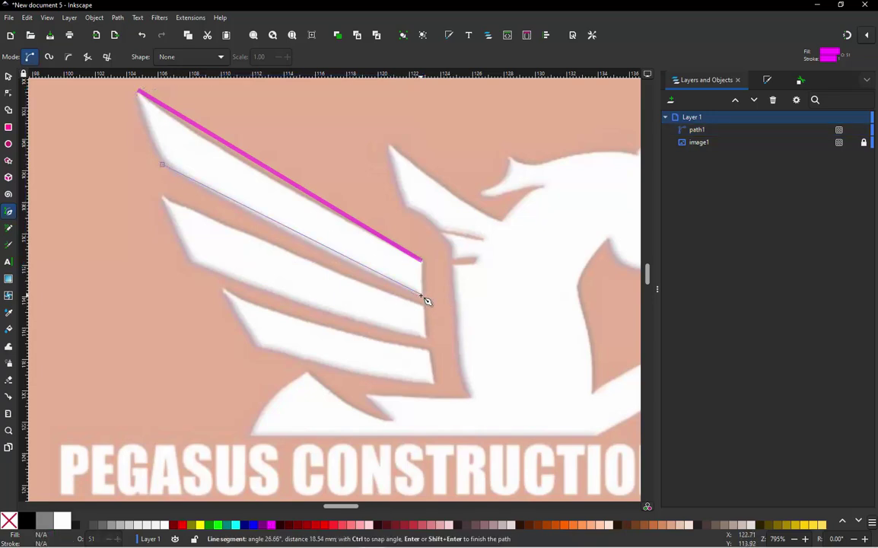
{"action": "key", "text": "Return"}
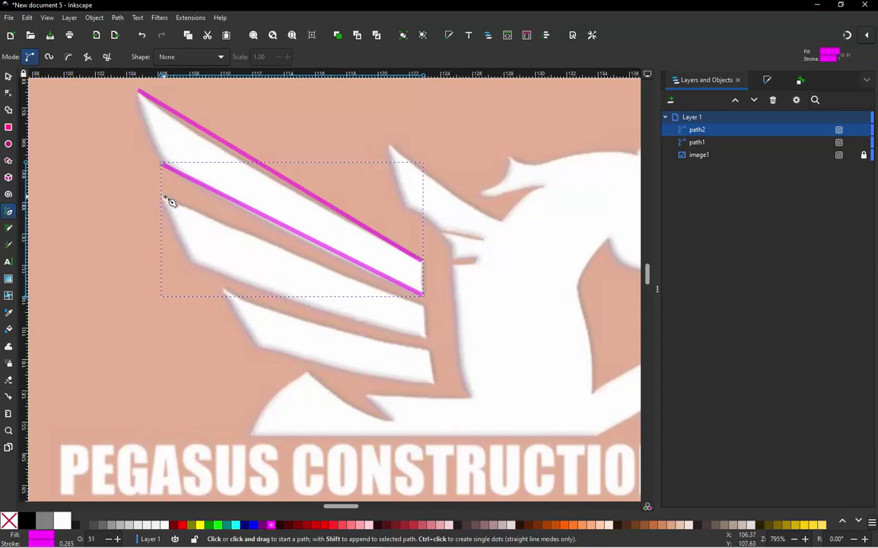
- Draw four more straight lines along the lower feather edges down to the lowest feather
{"action": "left_click", "coordinate": [424, 305]}
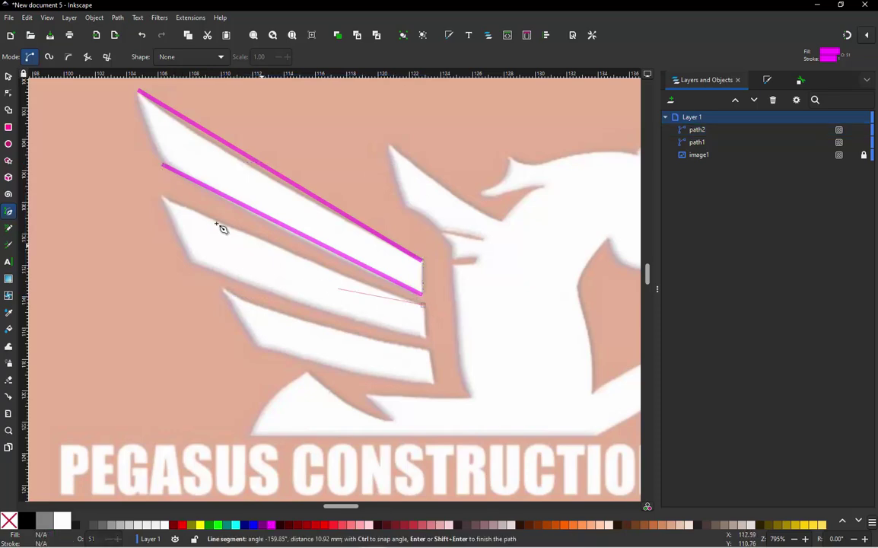
{"action": "double_click", "coordinate": [161, 198]}
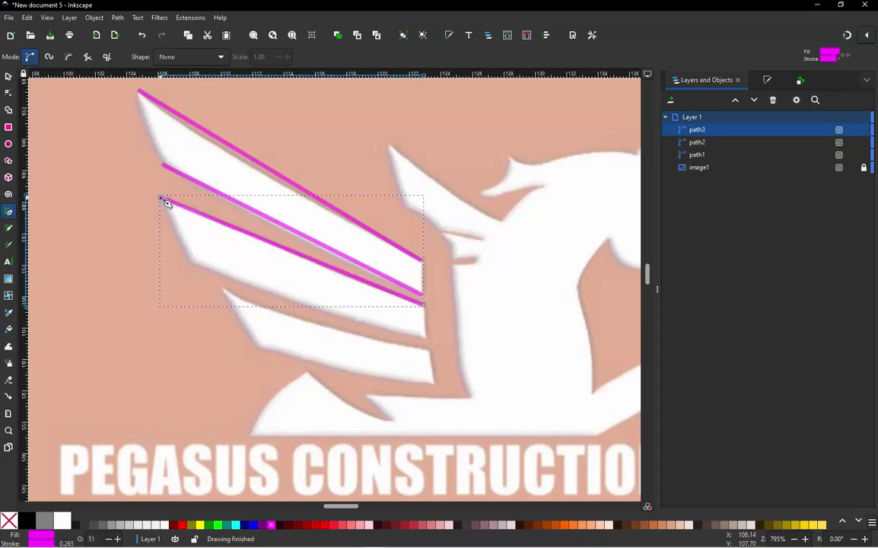
{"action": "left_click", "coordinate": [424, 335]}
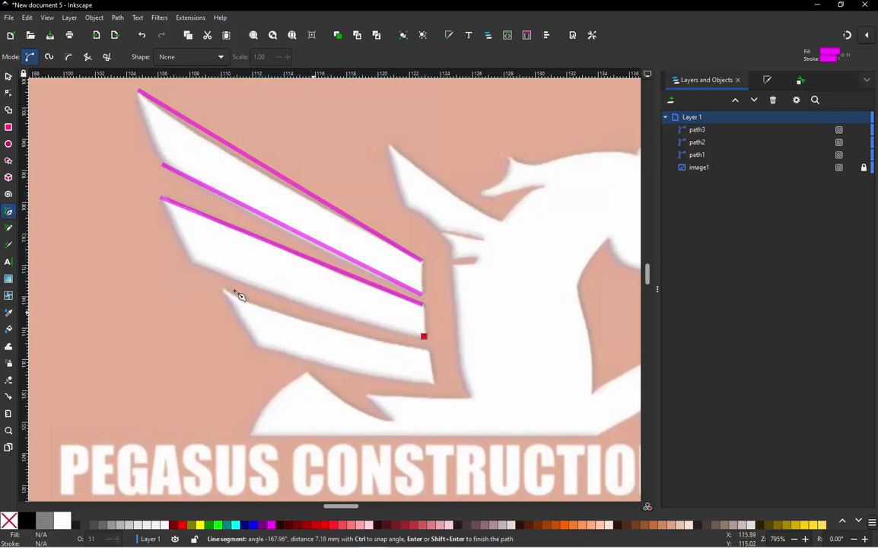
{"action": "double_click", "coordinate": [191, 265]}
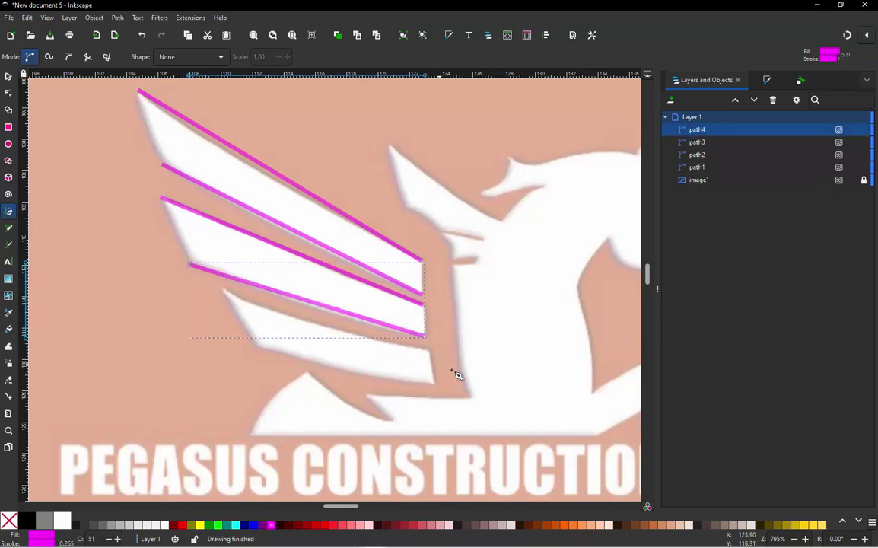
{"action": "left_click", "coordinate": [429, 351]}
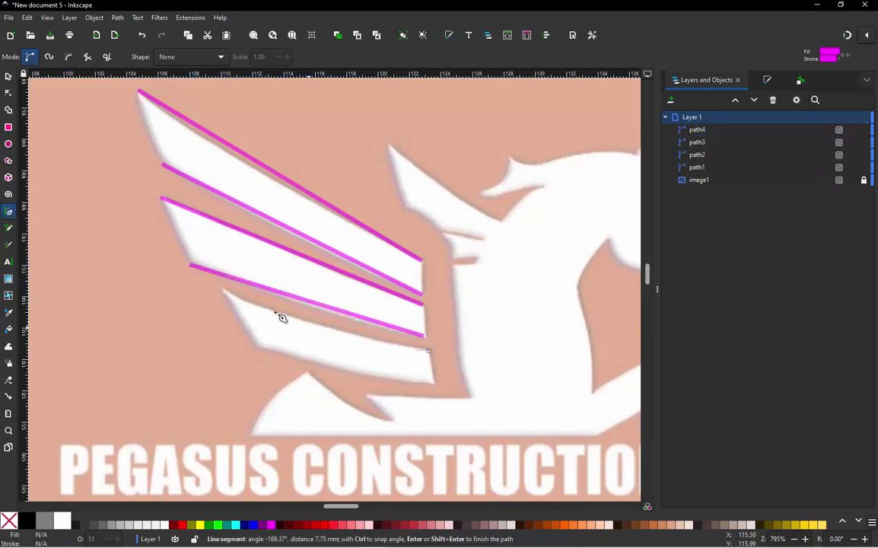
{"action": "double_click", "coordinate": [224, 292]}
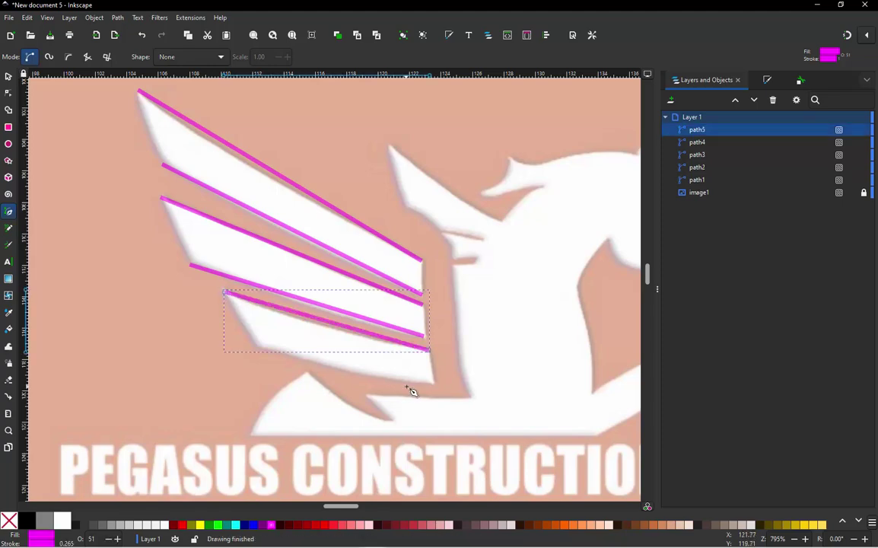
{"action": "left_click", "coordinate": [435, 384]}
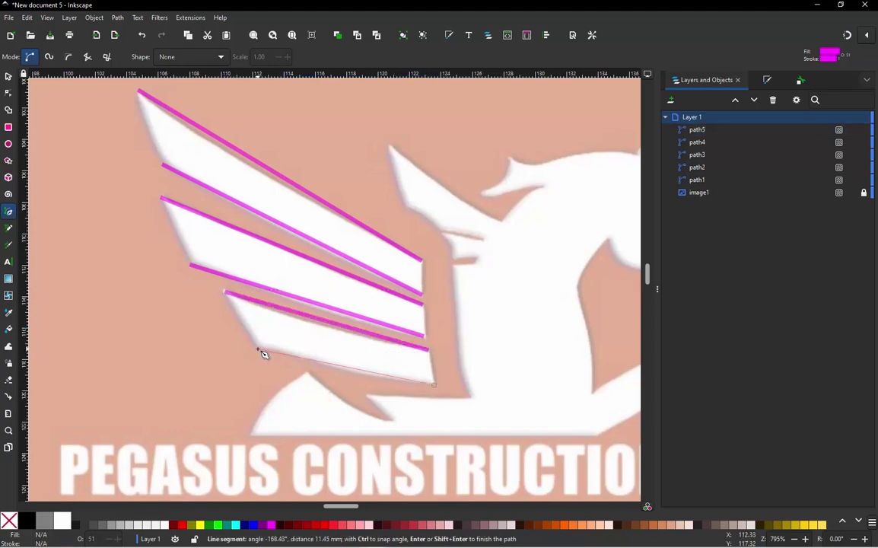
{"action": "double_click", "coordinate": [258, 351]}
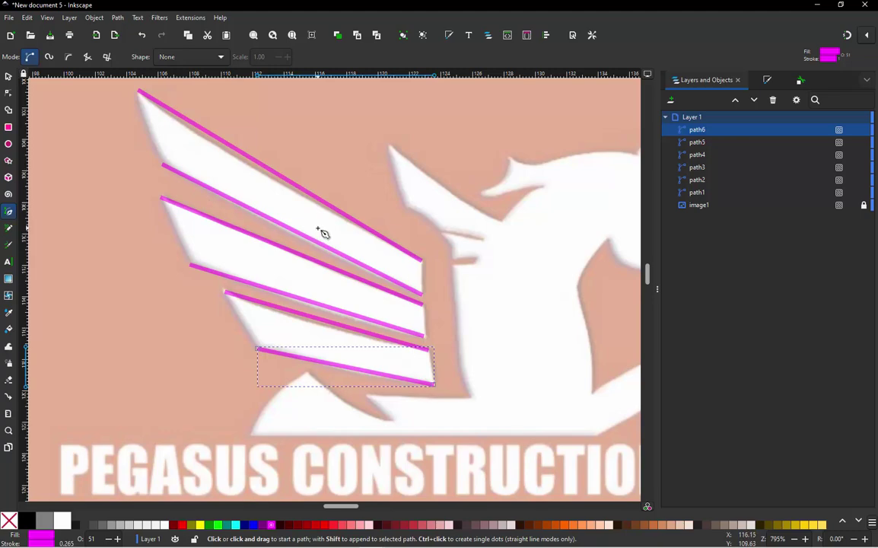
- With the Node tool, curve the top wing line slightly and set the wing lines' fill to none
{"action": "left_click", "coordinate": [7, 94]}
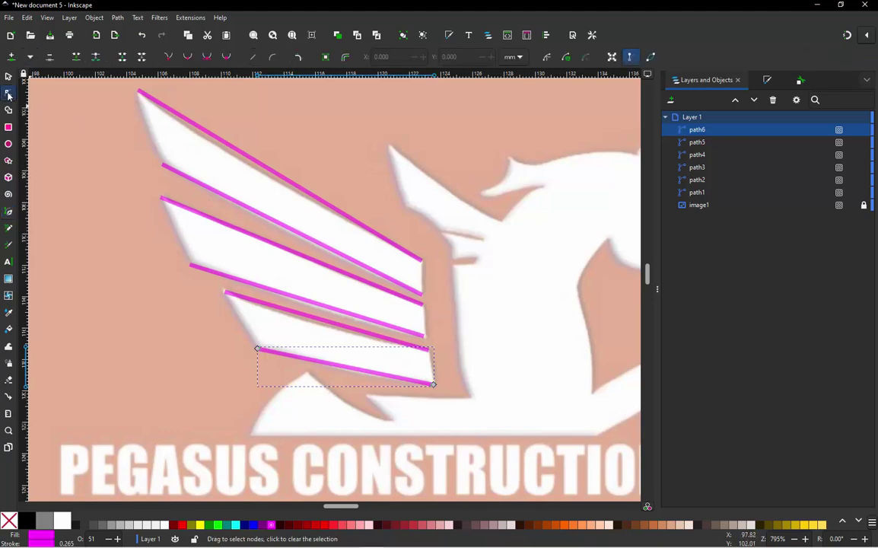
{"action": "left_click", "coordinate": [246, 160]}
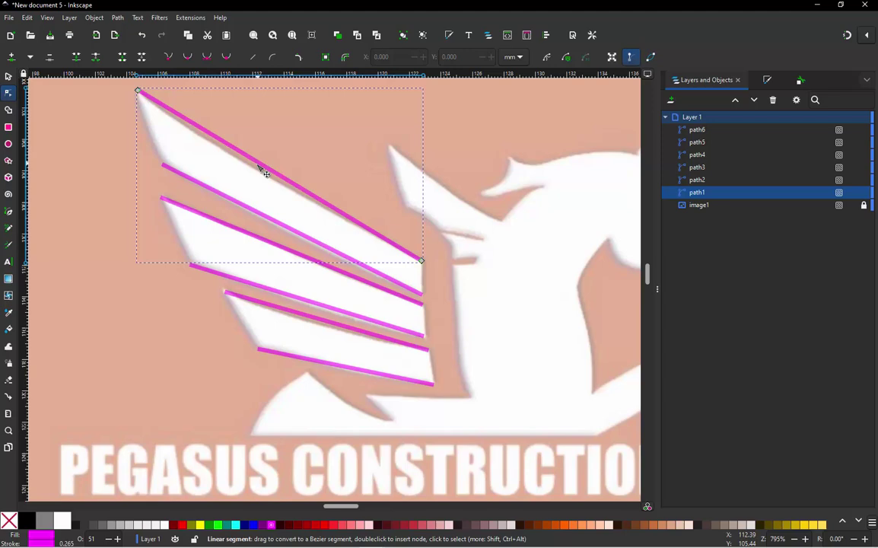
{"action": "left_click_drag", "start_coordinate": [258, 168], "coordinate": [261, 173]}
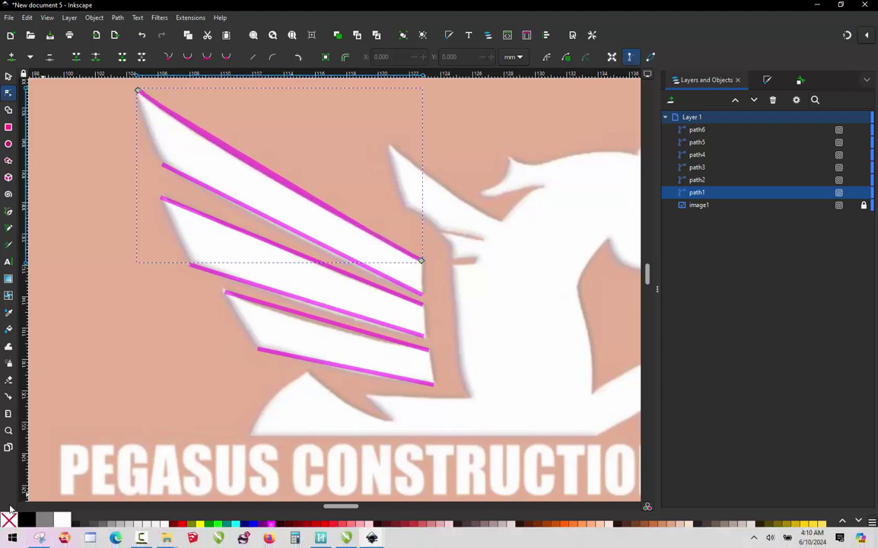
{"action": "left_click", "coordinate": [290, 232]}
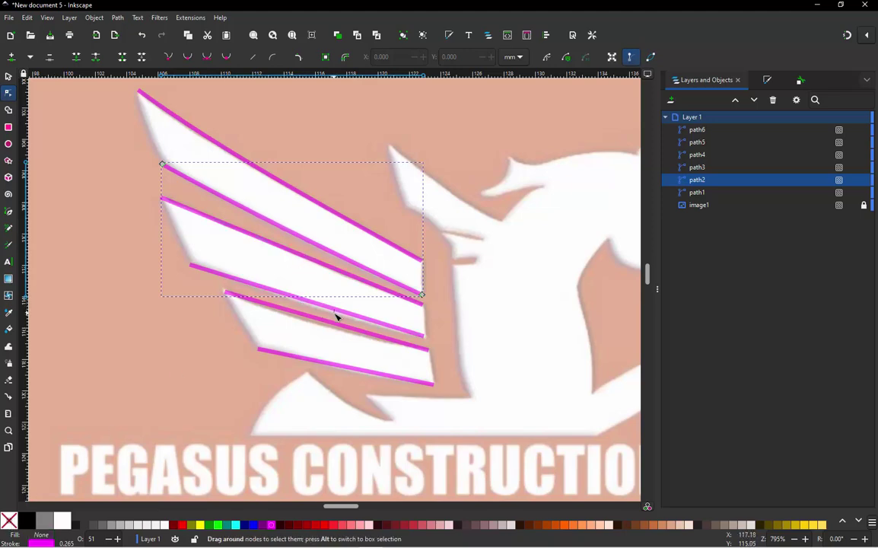
{"action": "left_click", "coordinate": [335, 311]}
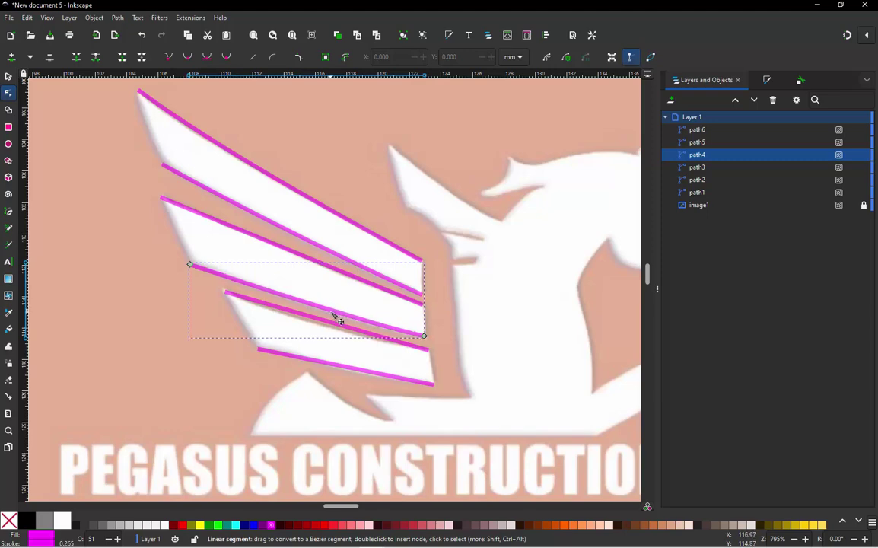
{"action": "left_click", "coordinate": [8, 522]}
{"action": "left_click", "coordinate": [317, 317]}
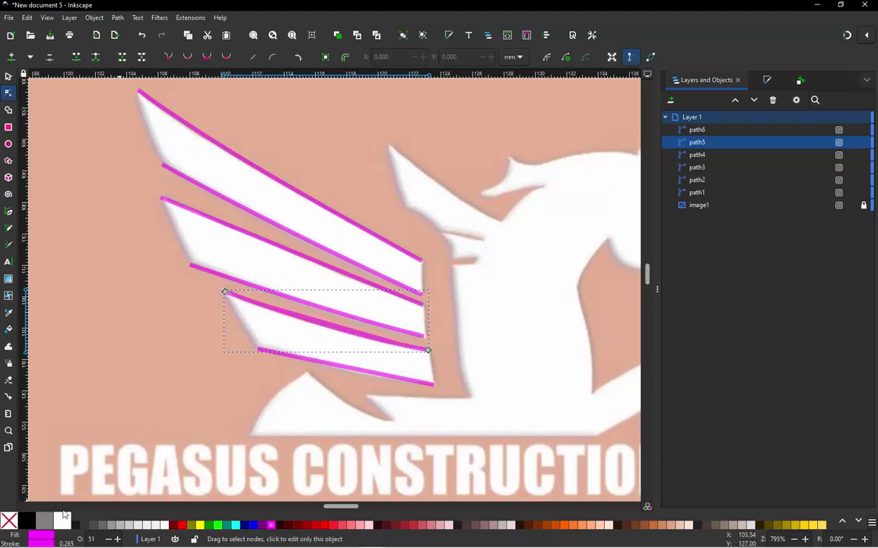
{"action": "left_click", "coordinate": [359, 373]}
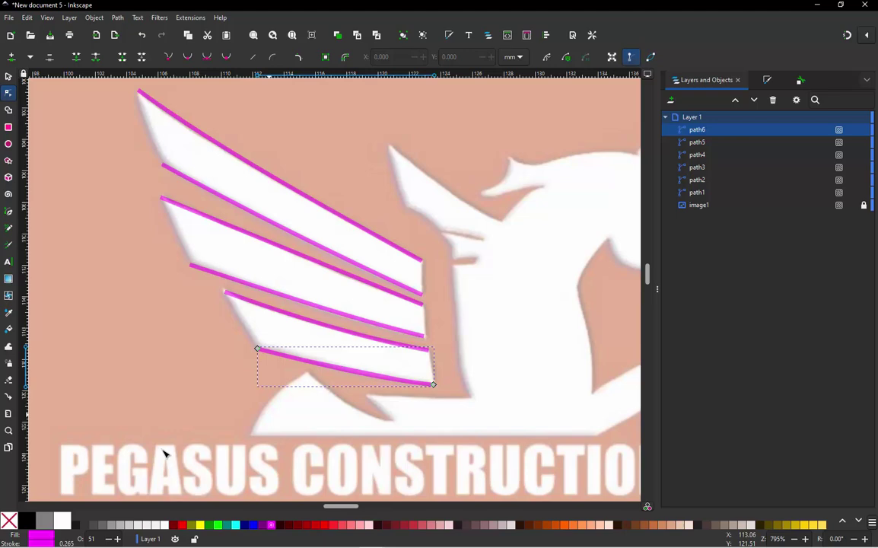
{"action": "left_click", "coordinate": [9, 521]}
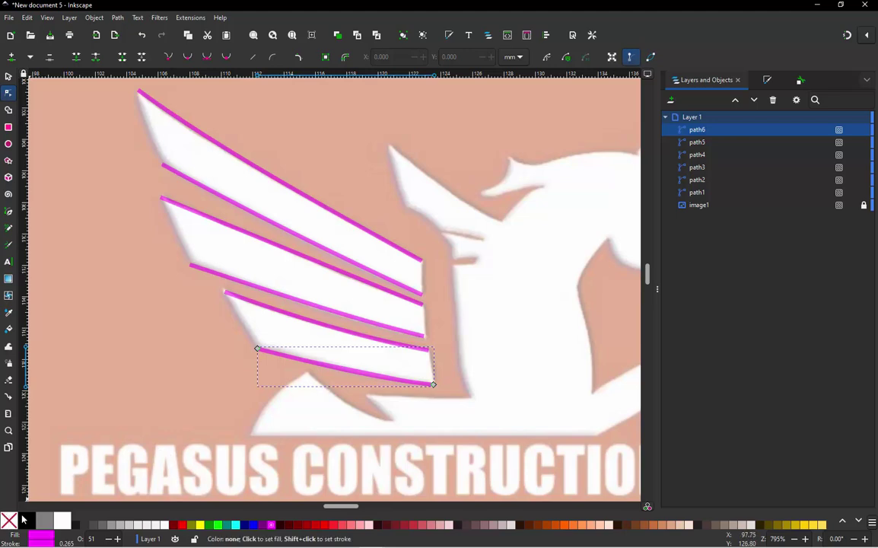
- Zoom out and box-select all six wing lines with the Selector to check them
{"action": "left_click", "coordinate": [8, 76]}
{"action": "scroll", "coordinate": [192, 243], "scroll_direction": "down", "scroll_amount": 1}
{"action": "left_click", "coordinate": [143, 172]}
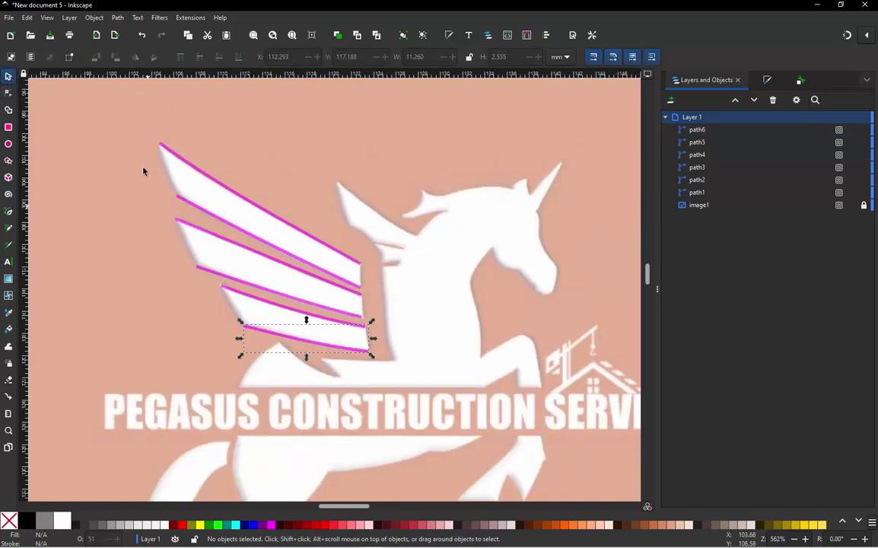
{"action": "left_click_drag", "start_coordinate": [135, 131], "coordinate": [406, 371]}
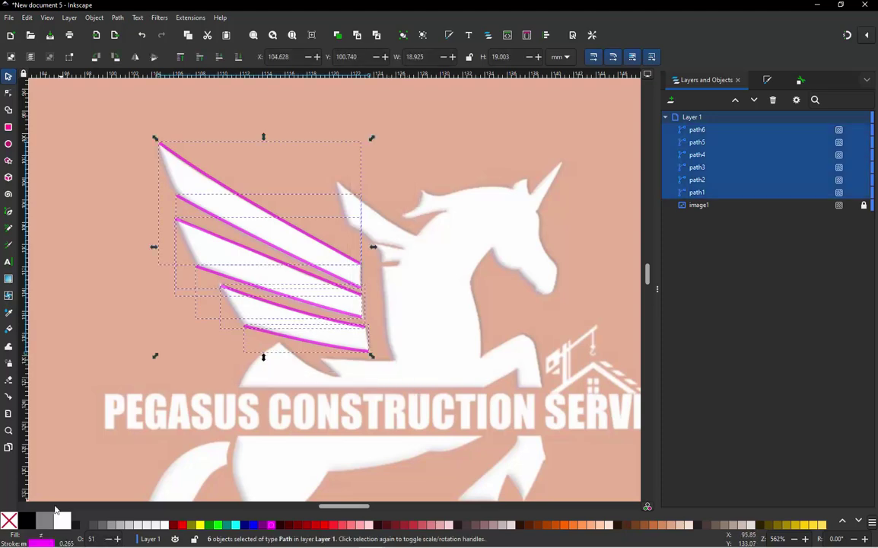
{"action": "left_click", "coordinate": [124, 286]}
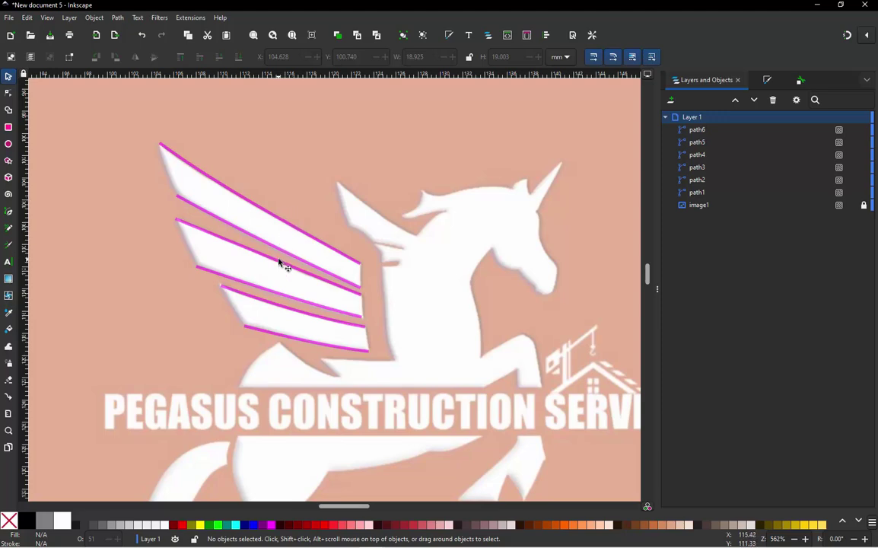
- Combine the top two wing lines into one path
{"action": "left_click", "coordinate": [251, 201]}
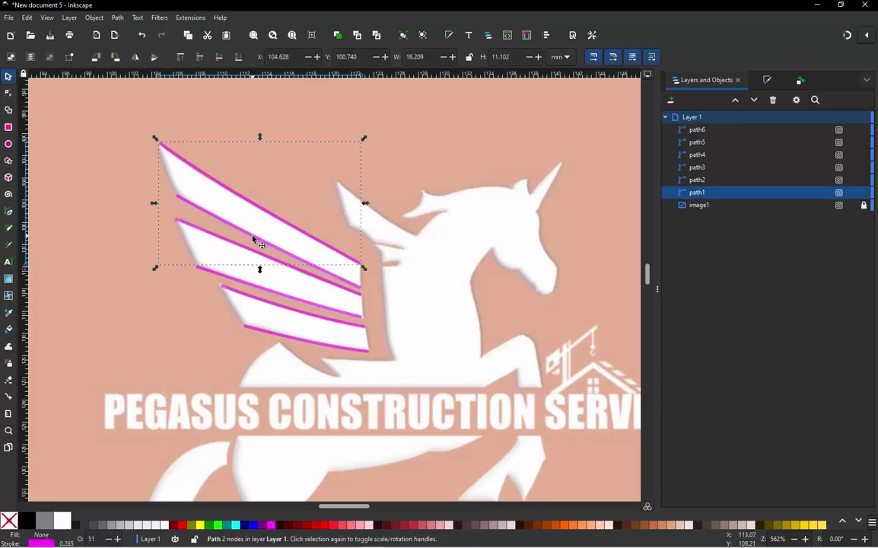
{"action": "left_click", "coordinate": [253, 234], "text": "shift"}
{"action": "left_click", "coordinate": [234, 183]}
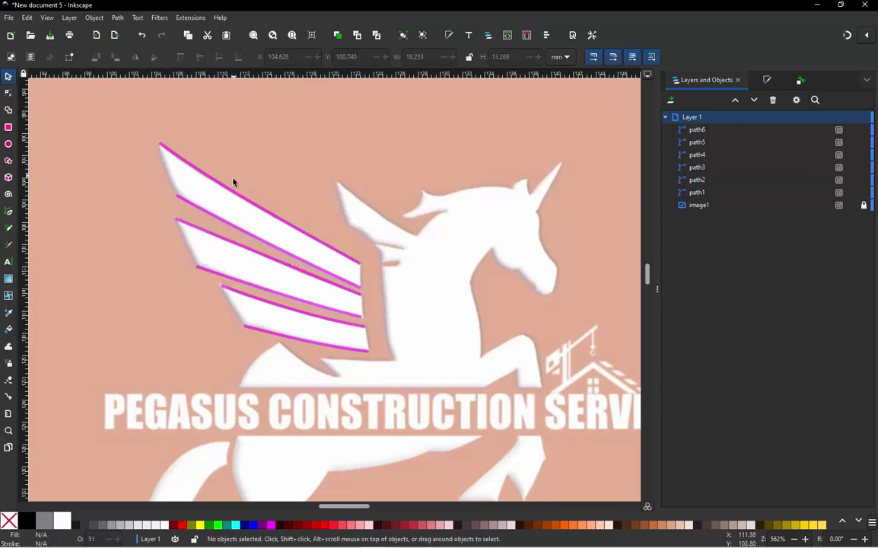
{"action": "left_click", "coordinate": [229, 192]}
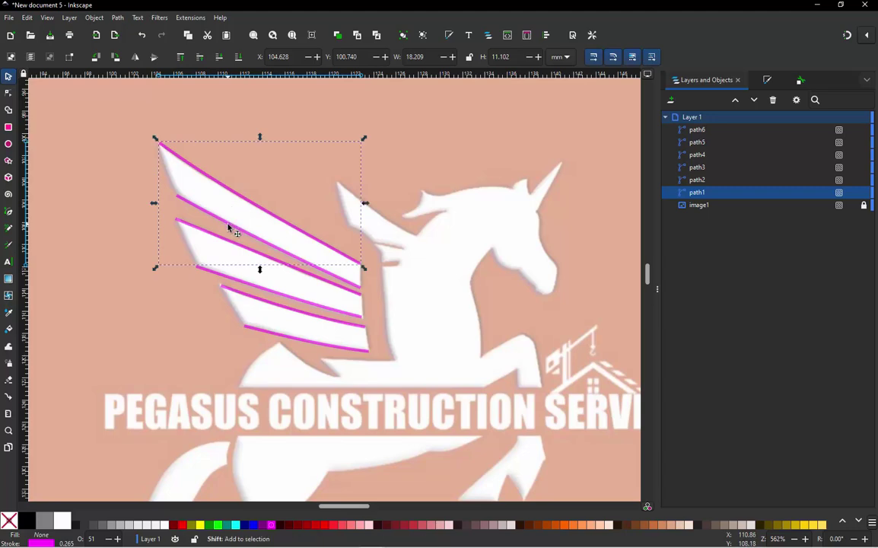
{"action": "left_click", "coordinate": [229, 227], "text": "shift"}
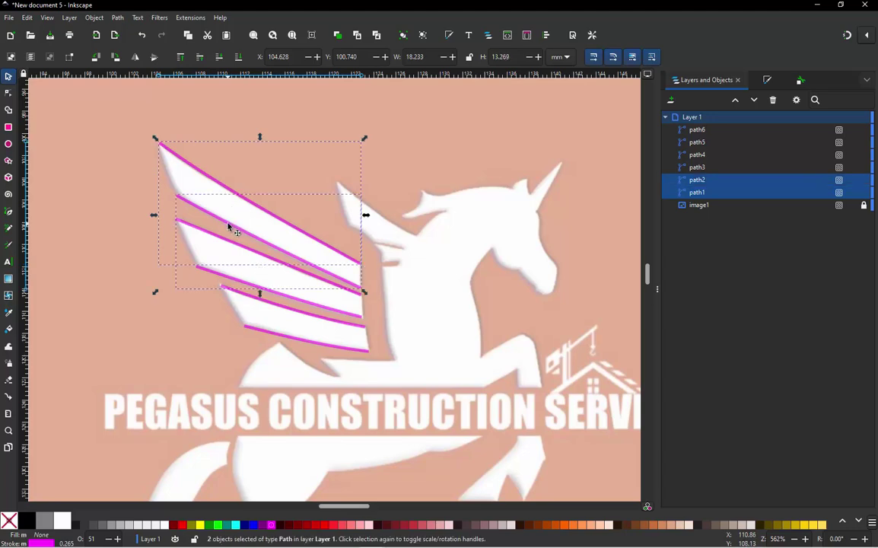
{"action": "left_click", "coordinate": [118, 17]}
{"action": "left_click", "coordinate": [127, 134]}
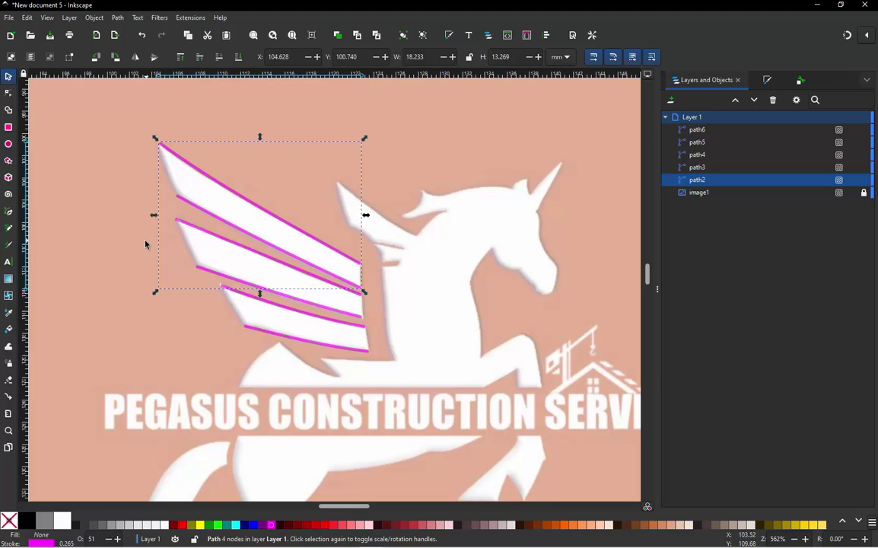
- Combine the third and fourth wing lines into one path
{"action": "left_click", "coordinate": [225, 245]}
{"action": "left_click", "coordinate": [228, 246]}
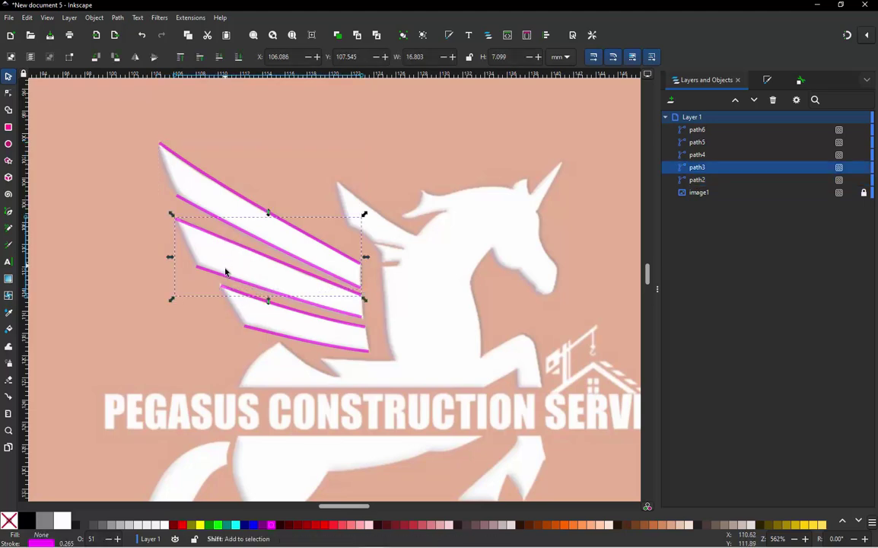
{"action": "left_click", "coordinate": [225, 272], "text": "shift"}
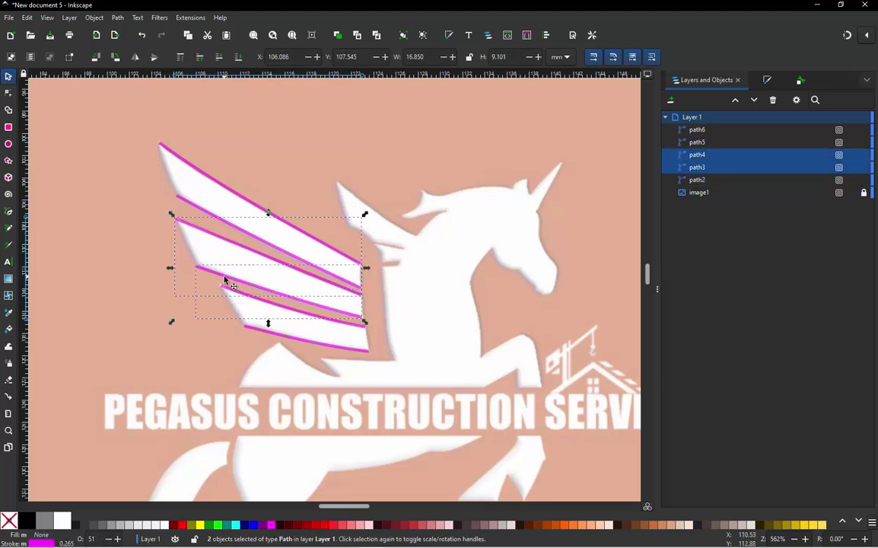
{"action": "left_click", "coordinate": [118, 18]}
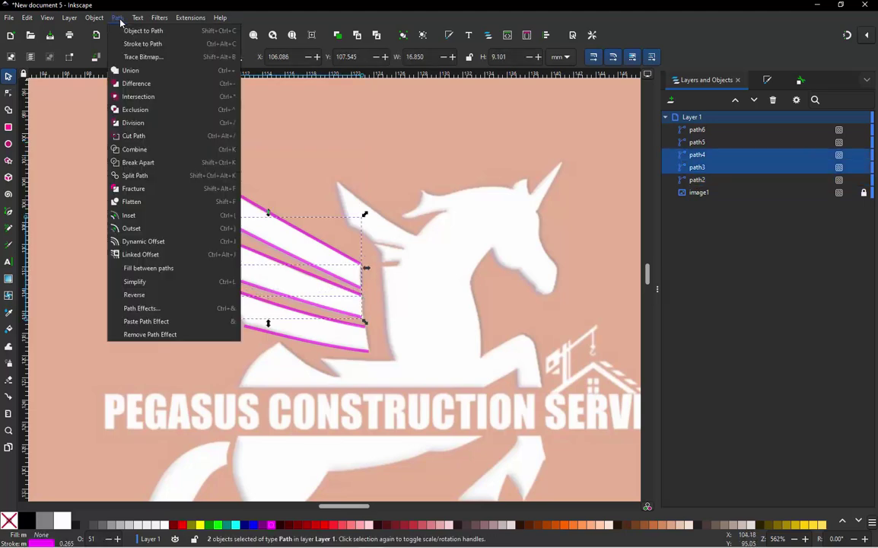
{"action": "left_click", "coordinate": [147, 150]}
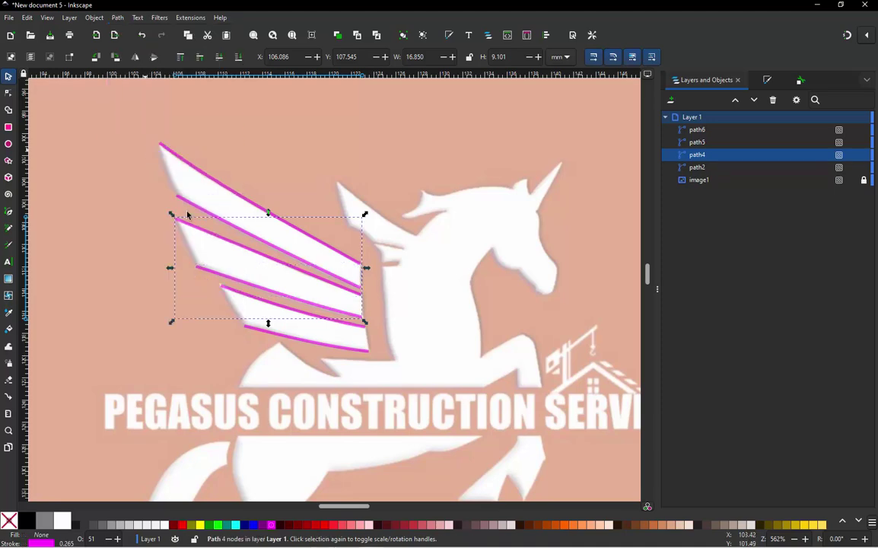
- Combine the two lowest wing lines, then select all three feather paths
{"action": "left_click", "coordinate": [297, 317]}
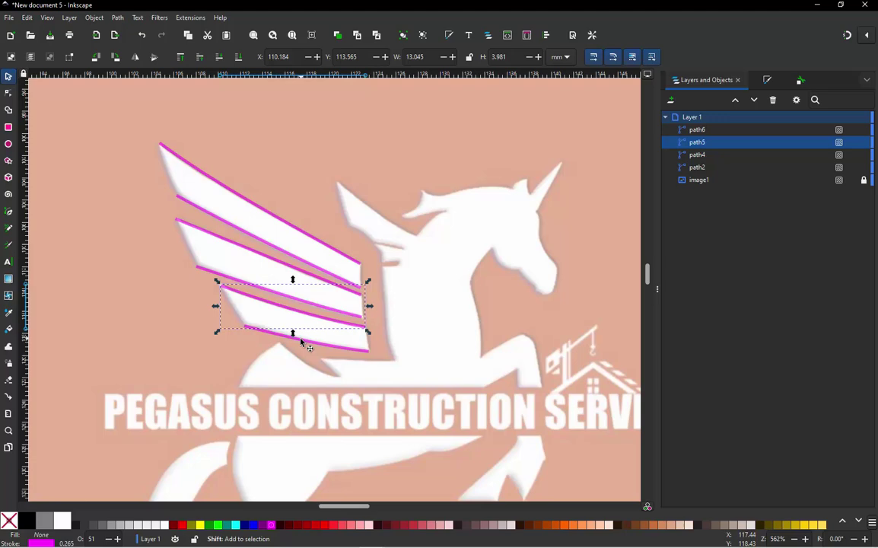
{"action": "left_click", "coordinate": [301, 343], "text": "shift"}
{"action": "left_click", "coordinate": [119, 18]}
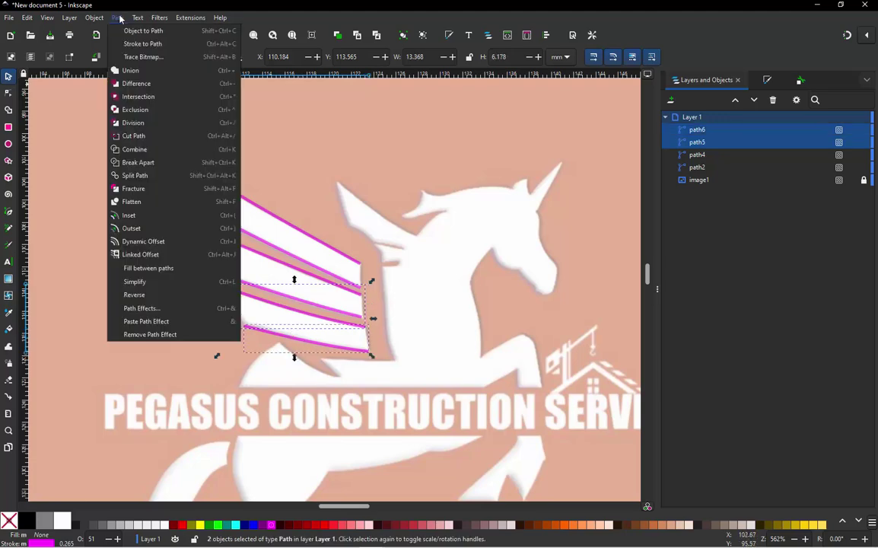
{"action": "left_click", "coordinate": [149, 151]}
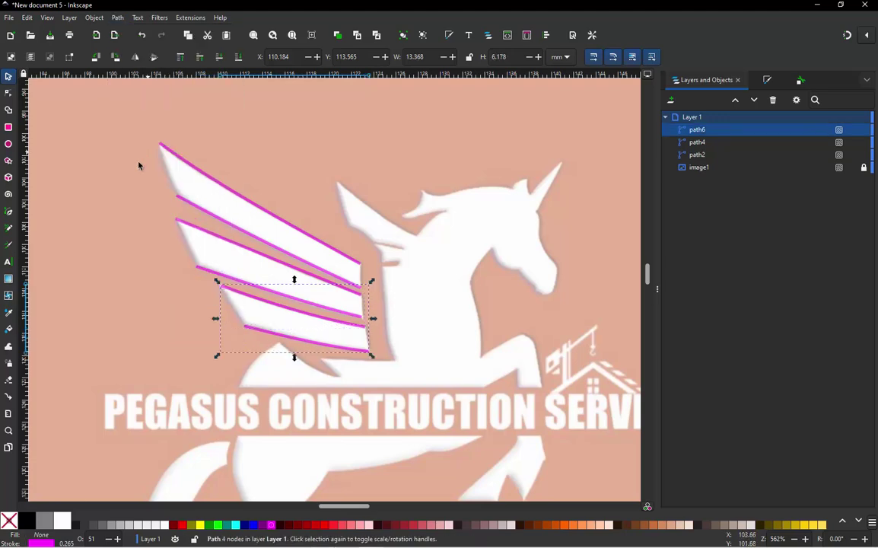
{"action": "left_click", "coordinate": [127, 141]}
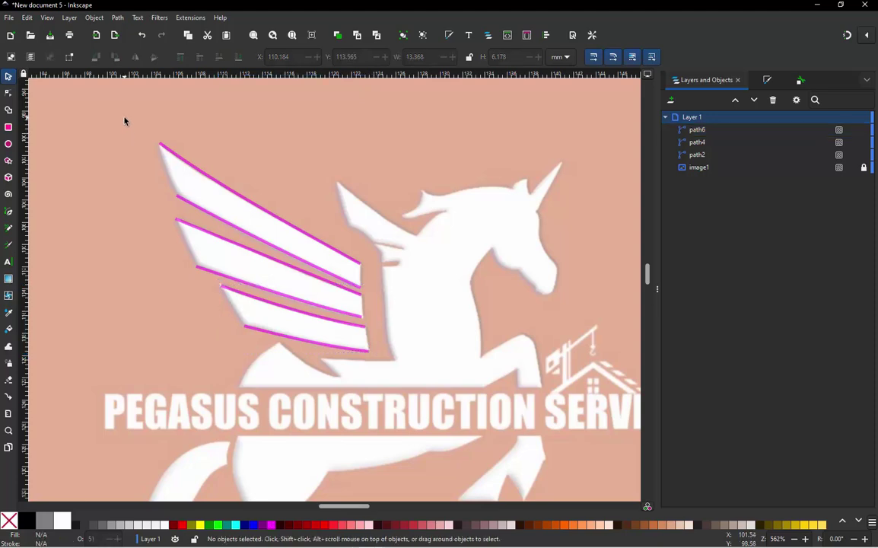
{"action": "mouse_move", "coordinate": [125, 121]}
{"action": "left_mouse_down"}
{"action": "mouse_move", "coordinate": [335, 337]}
{"action": "mouse_move", "coordinate": [405, 379]}
{"action": "left_mouse_up"}
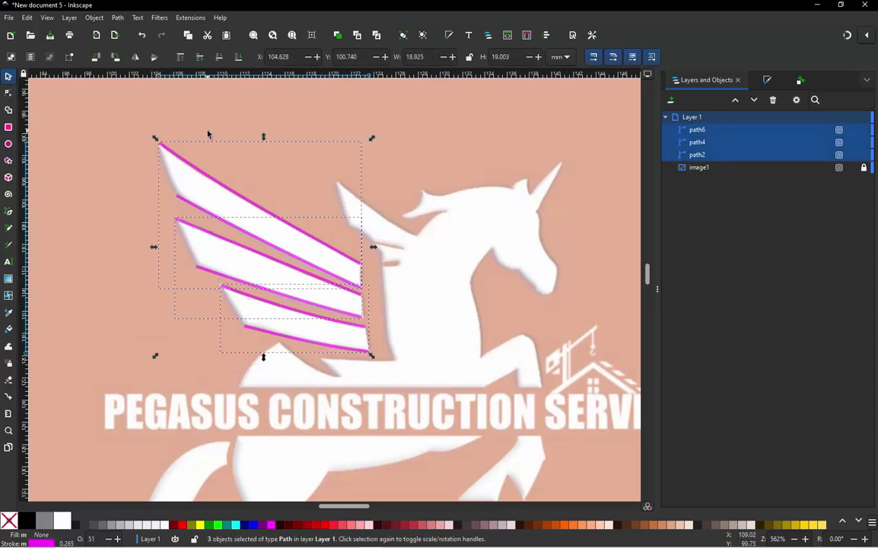
- In Ink/Stitch Params, check Custom satin column for the three wing paths and apply
{"action": "left_click", "coordinate": [190, 19]}
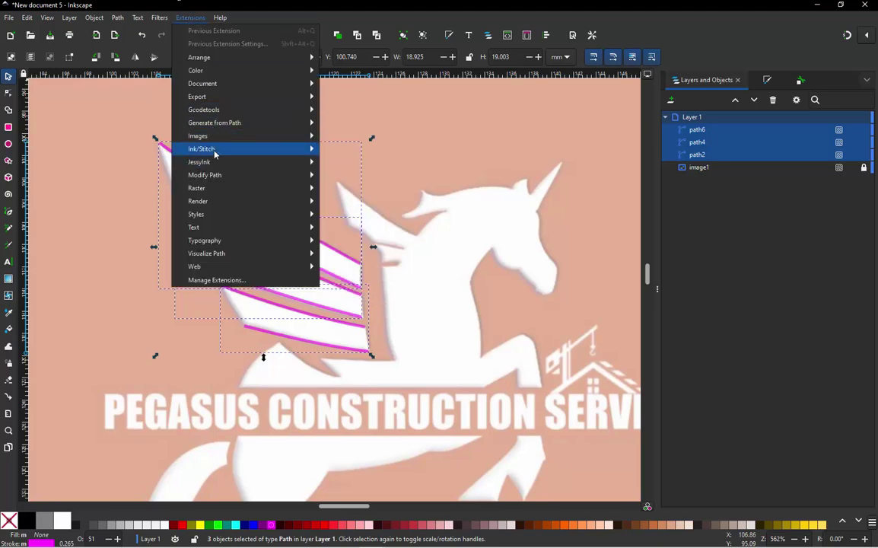
{"action": "mouse_move", "coordinate": [202, 149]}
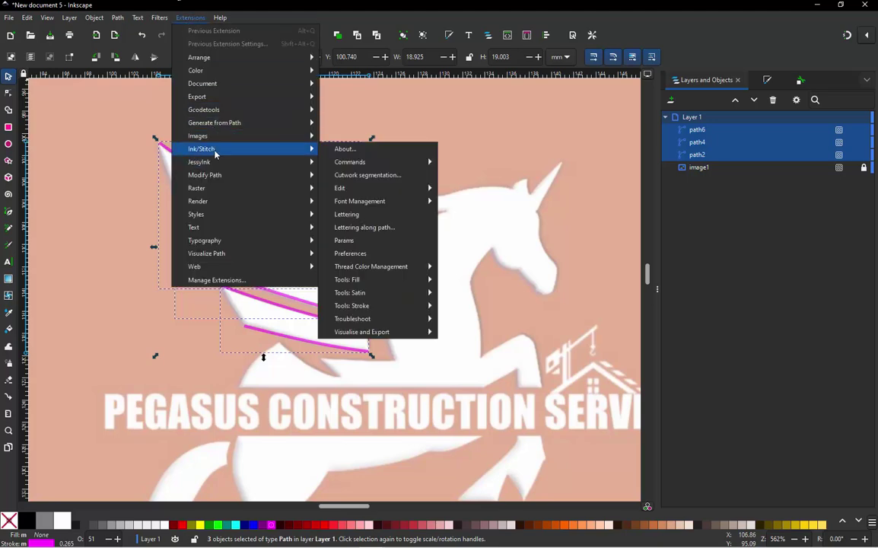
{"action": "left_click", "coordinate": [354, 240]}
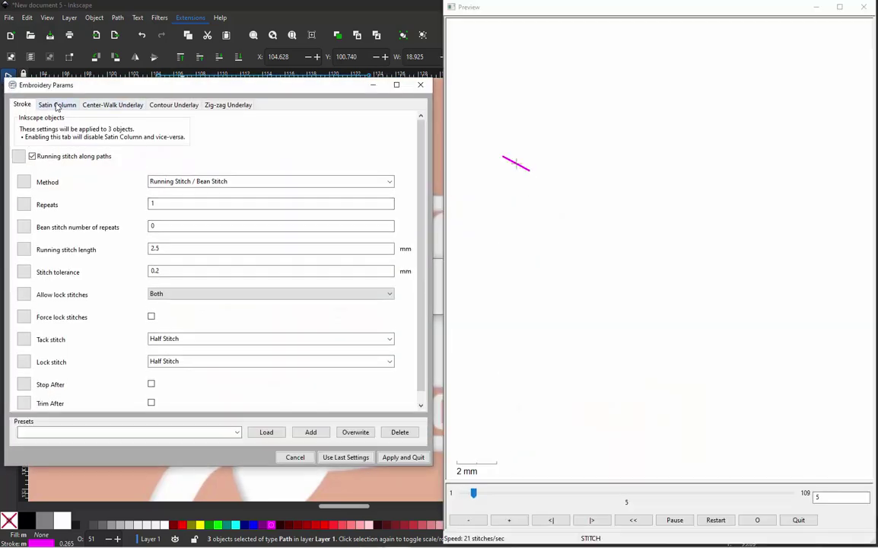
{"action": "left_click", "coordinate": [57, 105]}
{"action": "left_click", "coordinate": [32, 163]}
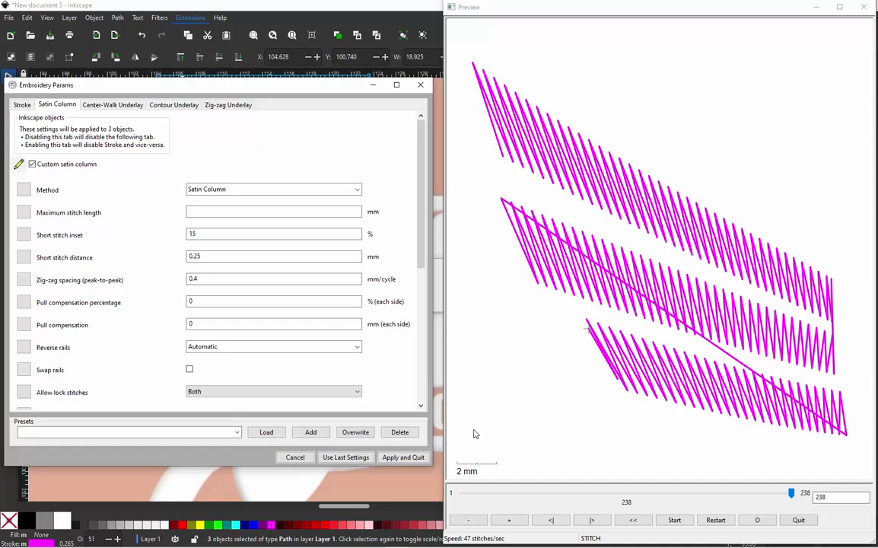
{"action": "left_click", "coordinate": [403, 458]}
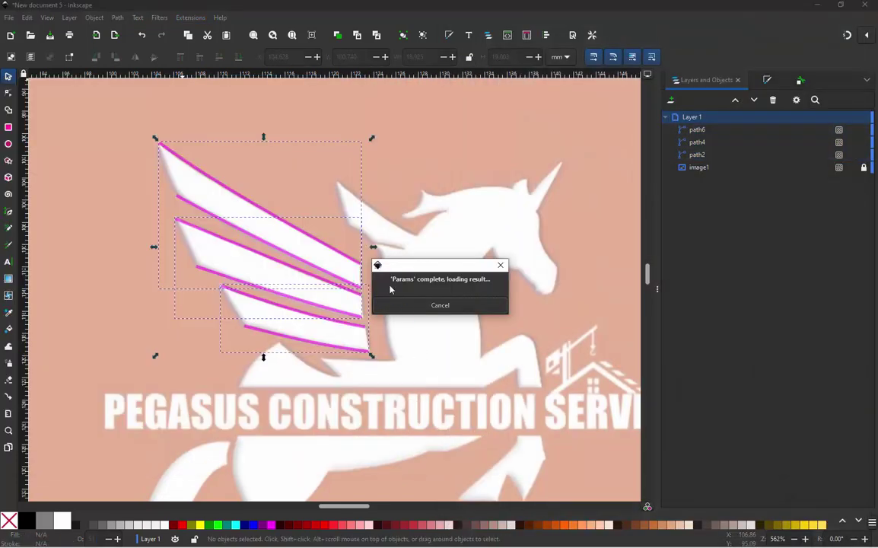
- Zoom in on the tail and trace its upper edge from base to tip with the Pen tool
{"action": "scroll", "coordinate": [387, 287], "scroll_direction": "down", "scroll_amount": 4}
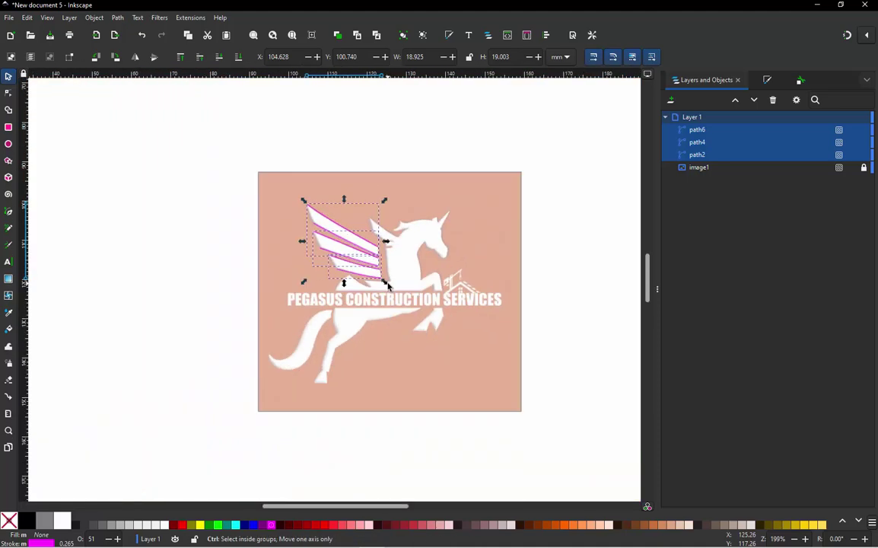
{"action": "scroll", "coordinate": [306, 353], "scroll_direction": "up", "scroll_amount": 3}
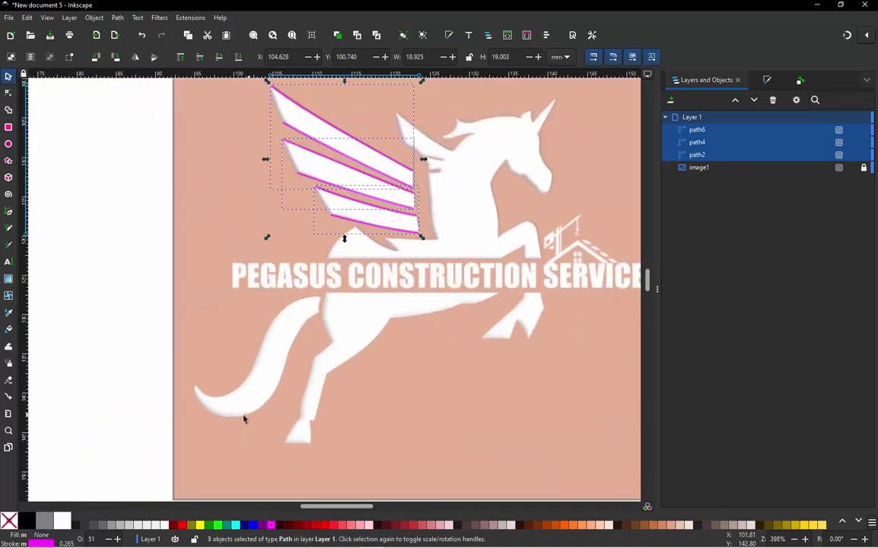
{"action": "scroll", "coordinate": [247, 389], "scroll_direction": "up", "scroll_amount": 2}
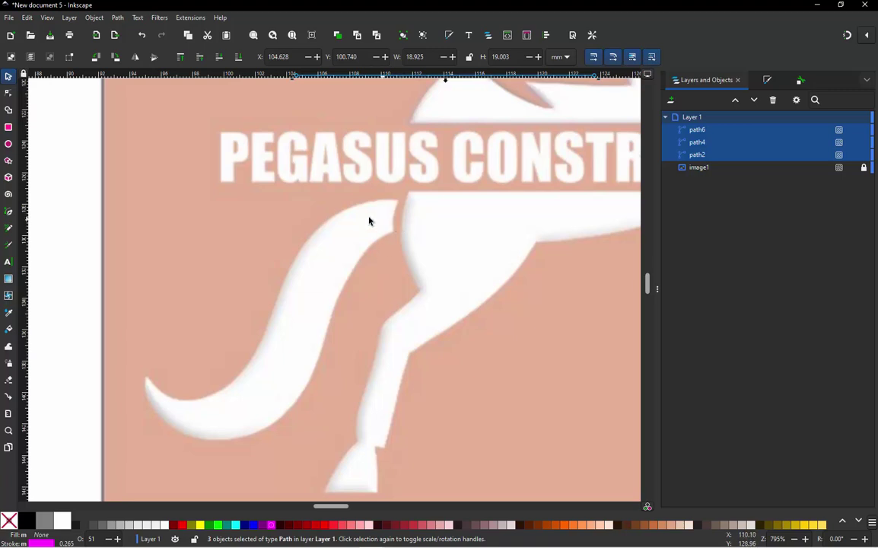
{"action": "left_click", "coordinate": [9, 213]}
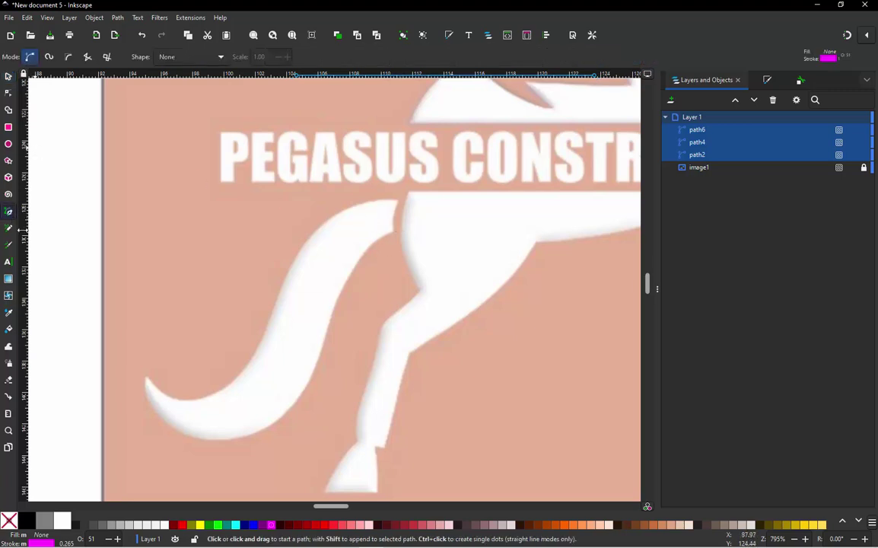
{"action": "left_click", "coordinate": [395, 201]}
{"action": "left_click", "coordinate": [292, 259]}
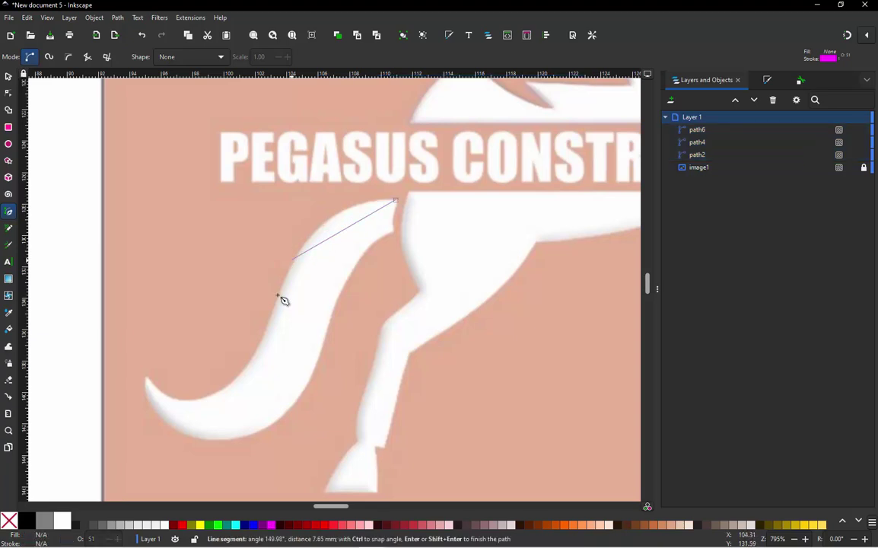
{"action": "left_click", "coordinate": [244, 370]}
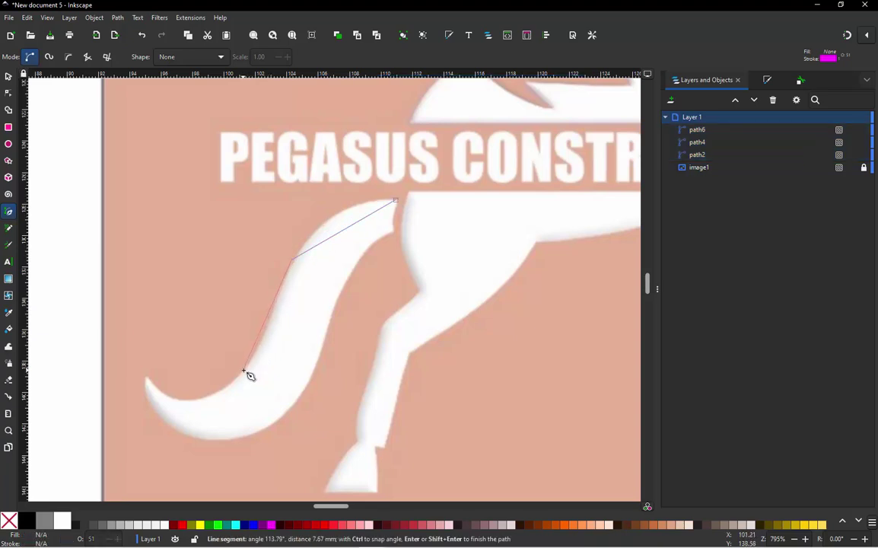
{"action": "left_click", "coordinate": [177, 398]}
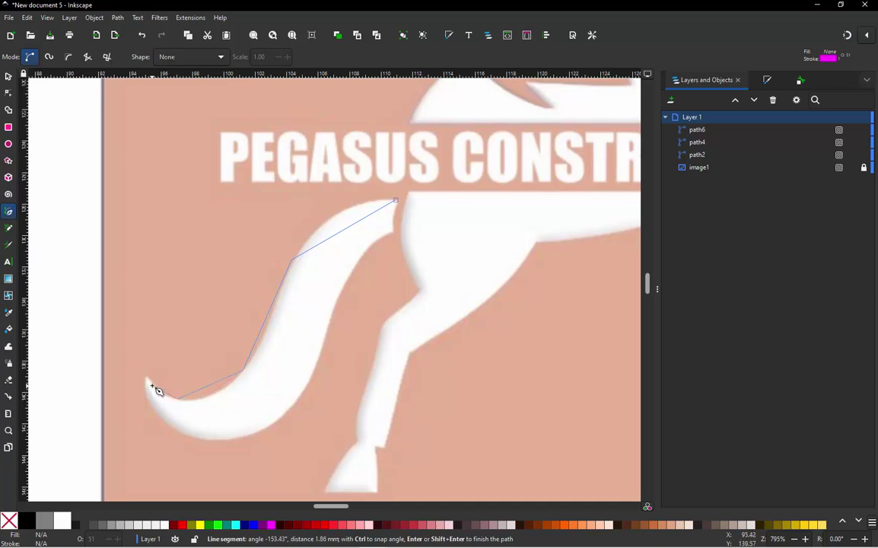
{"action": "double_click", "coordinate": [154, 385]}
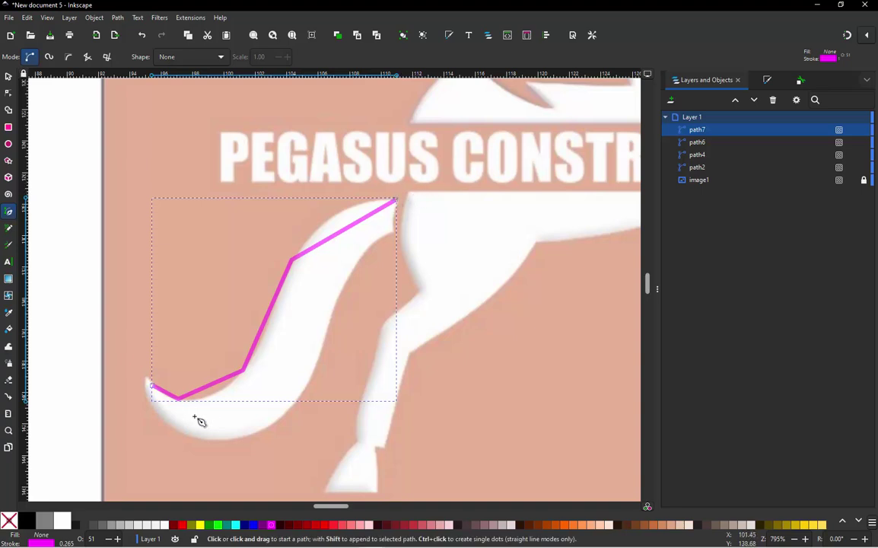
- Trace the tail's lower edge as a second path from base to tip
{"action": "left_click", "coordinate": [391, 230]}
{"action": "left_click", "coordinate": [337, 299]}
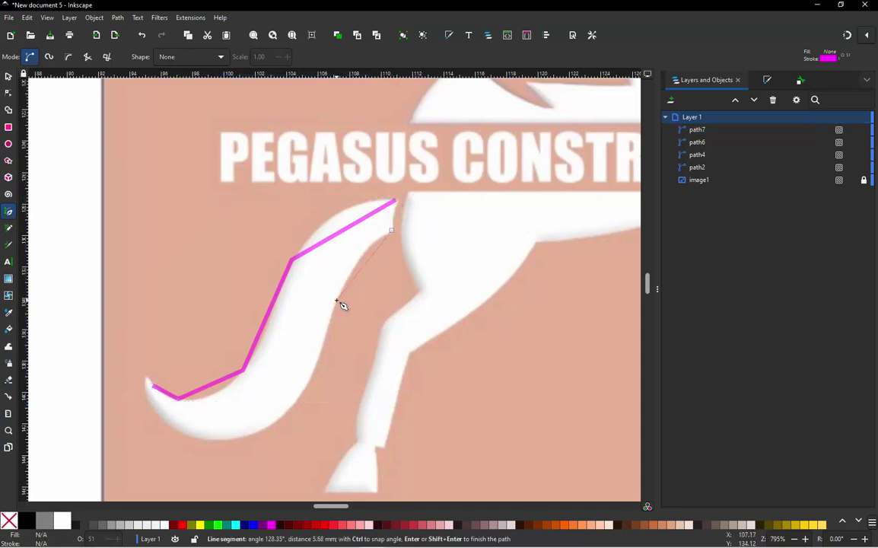
{"action": "left_click", "coordinate": [290, 409]}
{"action": "left_click", "coordinate": [211, 440]}
{"action": "left_click", "coordinate": [151, 396]}
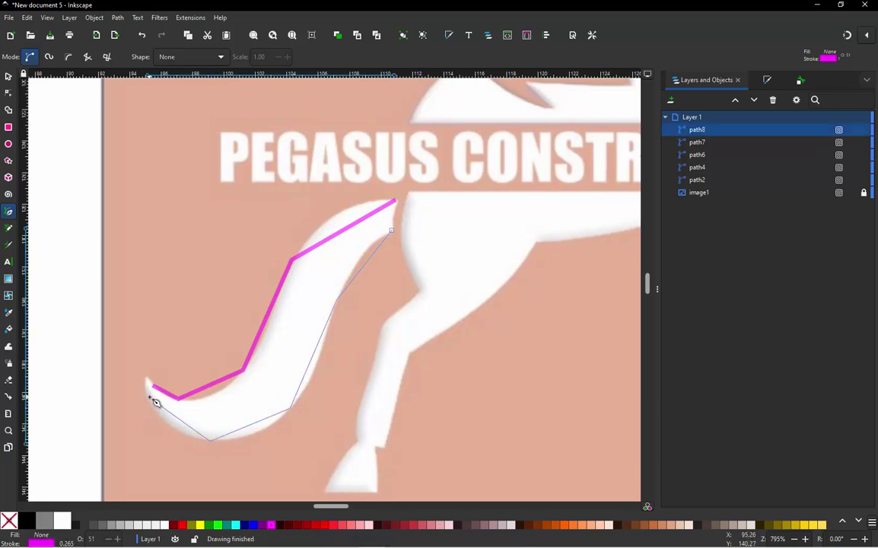
- With the Node tool, drag segments of path7 and path8 into curves hugging the tail
{"action": "left_click", "coordinate": [8, 93]}
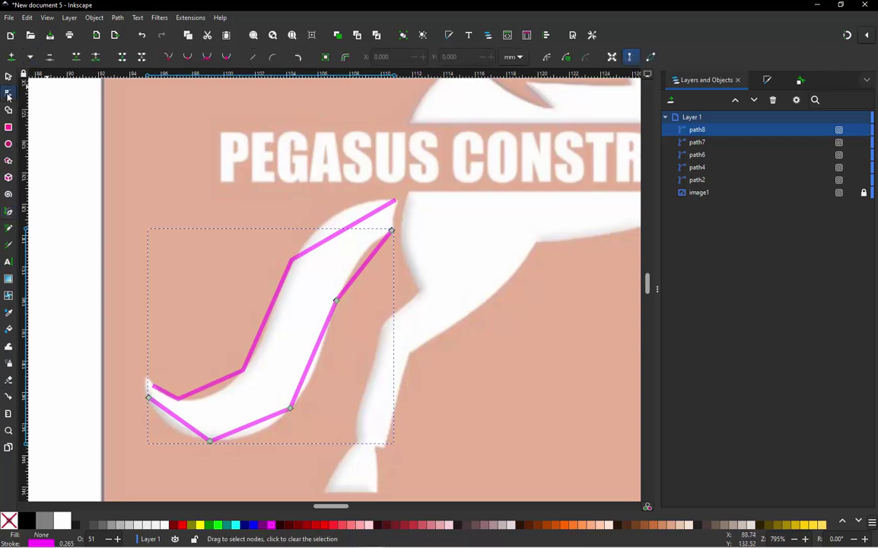
{"action": "left_click", "coordinate": [353, 227]}
{"action": "left_click_drag", "start_coordinate": [353, 229], "coordinate": [335, 230]}
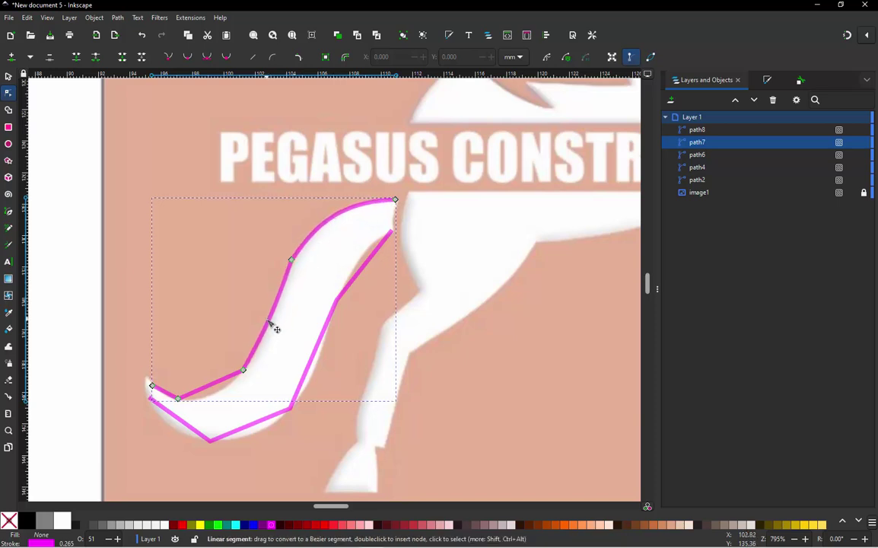
{"action": "left_click_drag", "start_coordinate": [201, 389], "coordinate": [221, 396]}
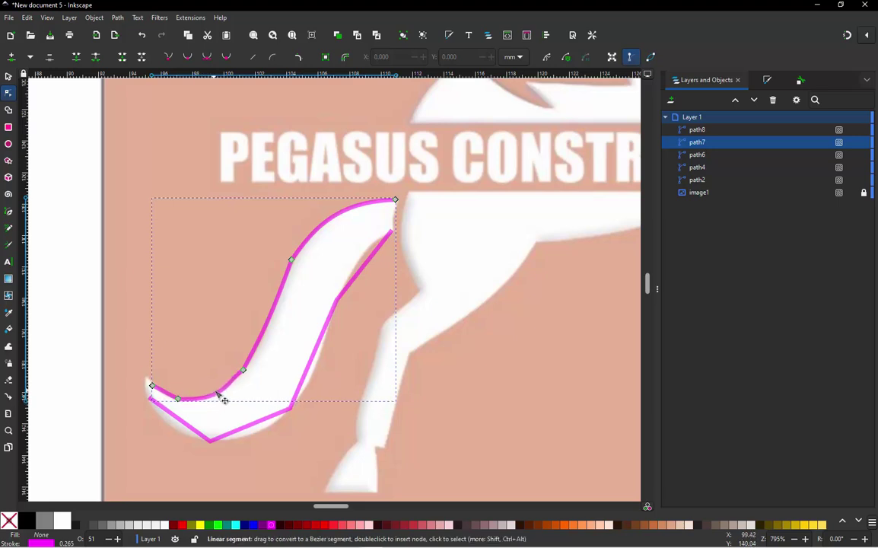
{"action": "left_click", "coordinate": [183, 428]}
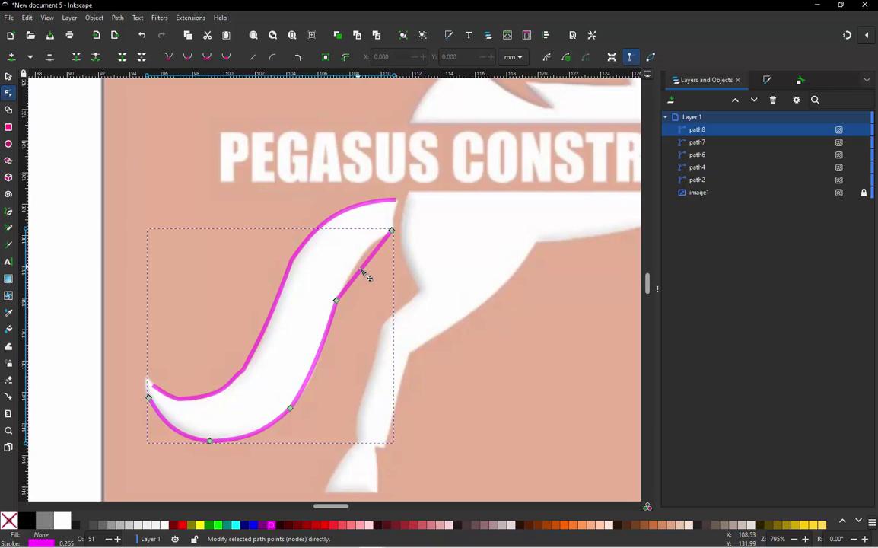
{"action": "left_click_drag", "start_coordinate": [367, 277], "coordinate": [372, 259]}
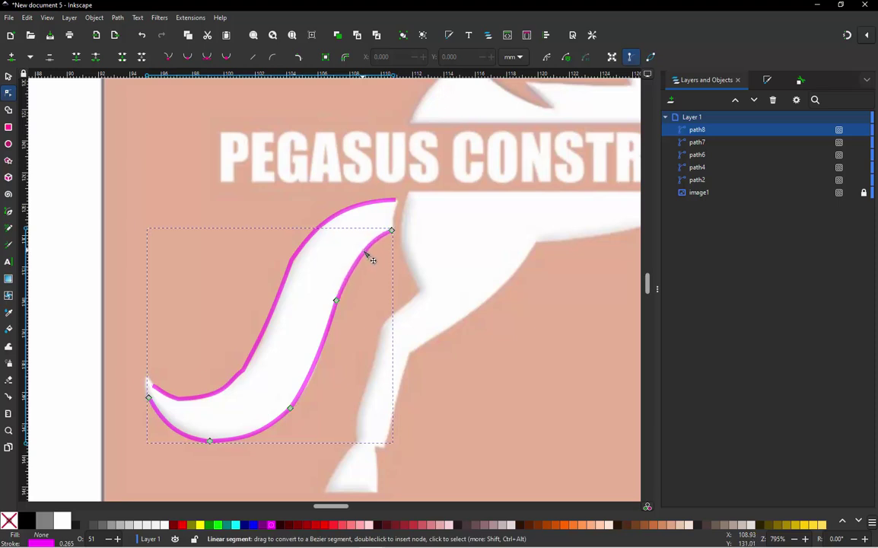
- Select path7 and path8 together and combine them into one 10-node path
{"action": "left_click", "coordinate": [9, 76]}
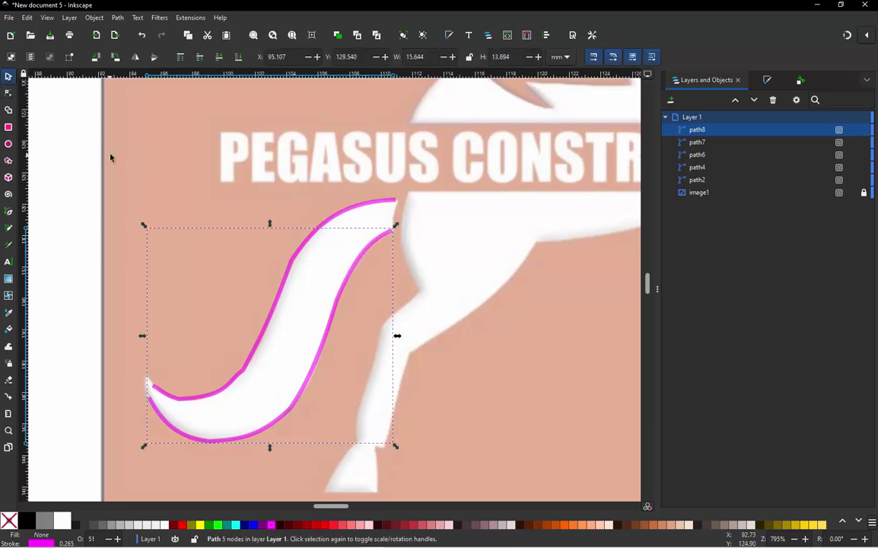
{"action": "left_click", "coordinate": [169, 305]}
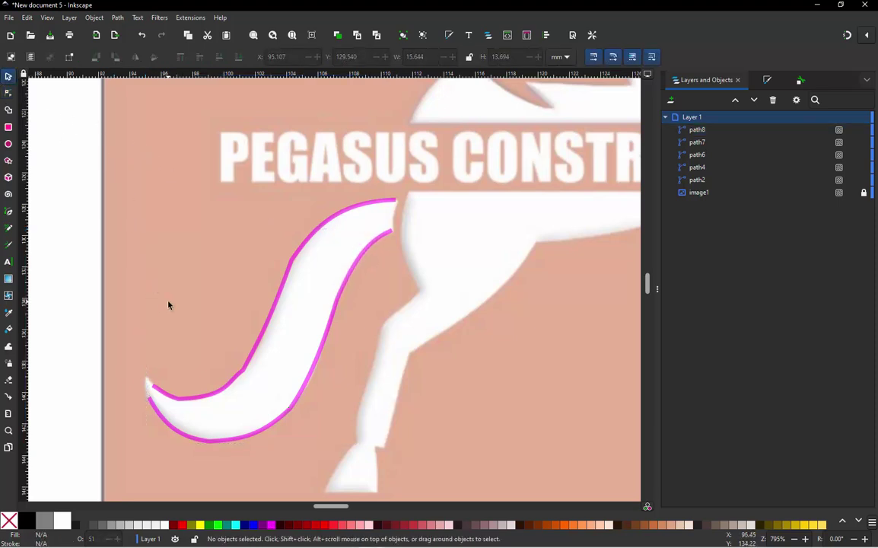
{"action": "left_click", "coordinate": [245, 373]}
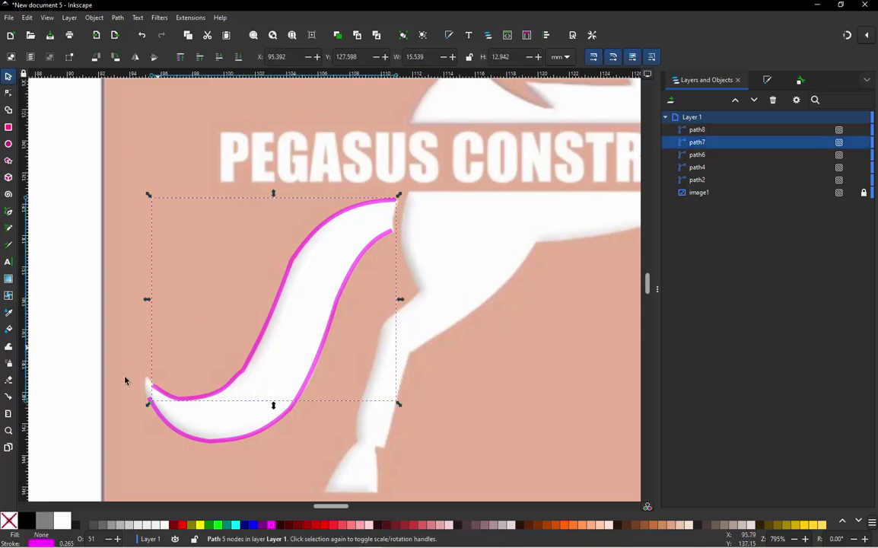
{"action": "left_click", "coordinate": [168, 359]}
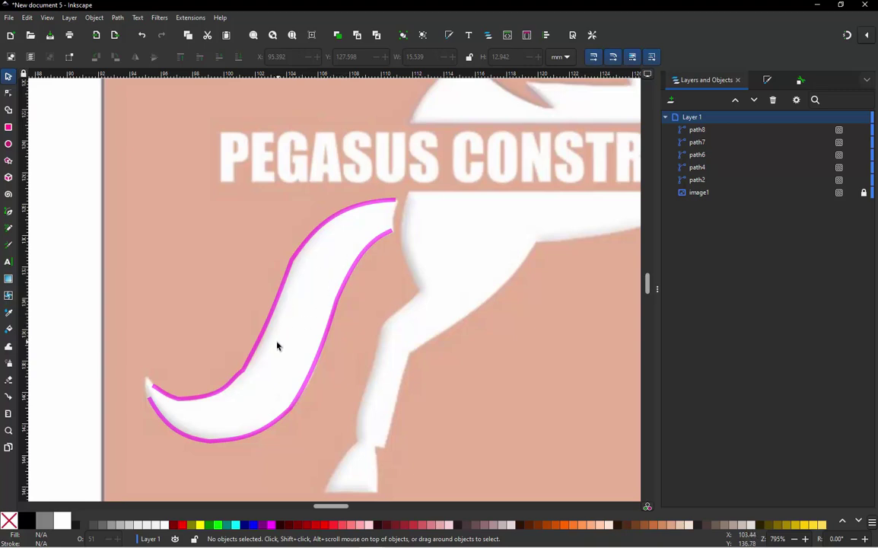
{"action": "left_click", "coordinate": [292, 268]}
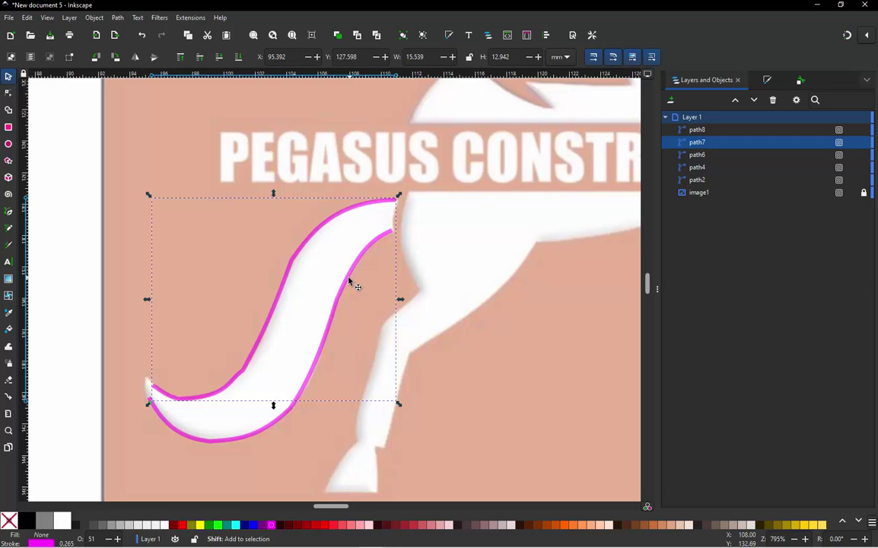
{"action": "left_click", "coordinate": [351, 282], "text": "shift"}
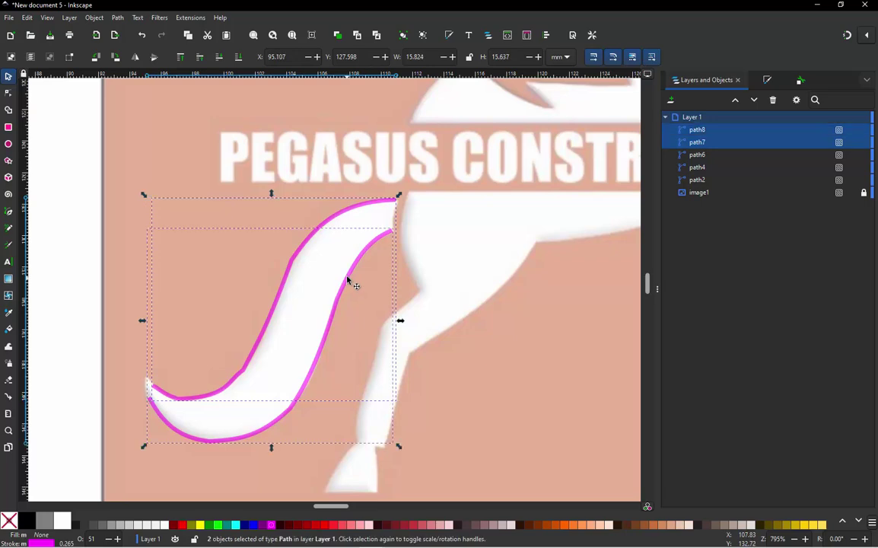
{"action": "left_click", "coordinate": [118, 20]}
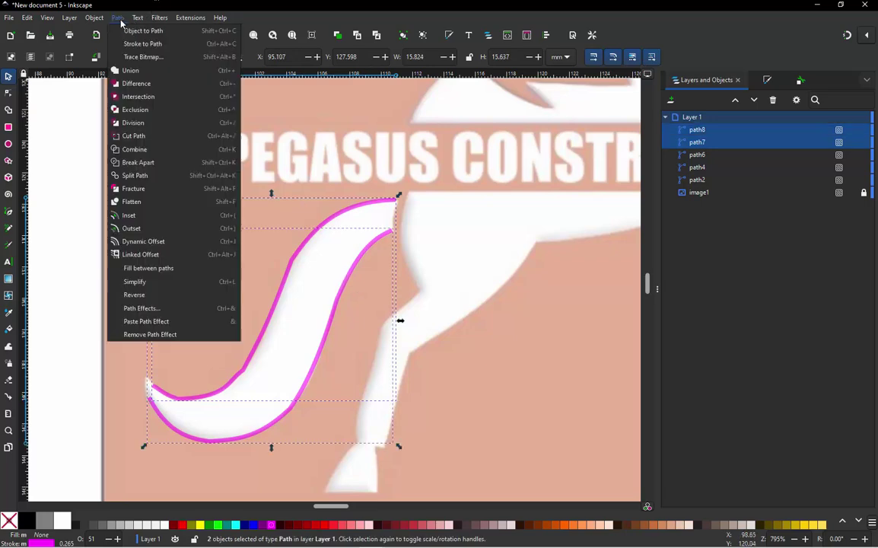
{"action": "left_click", "coordinate": [135, 150]}
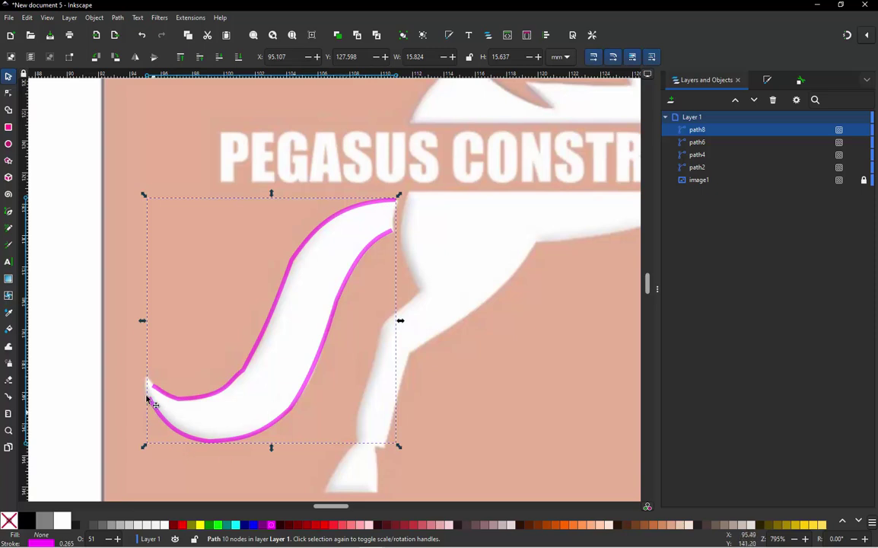
- In Ink/Stitch Params, tick Custom satin column for tail path8 and apply
{"action": "left_click", "coordinate": [194, 17]}
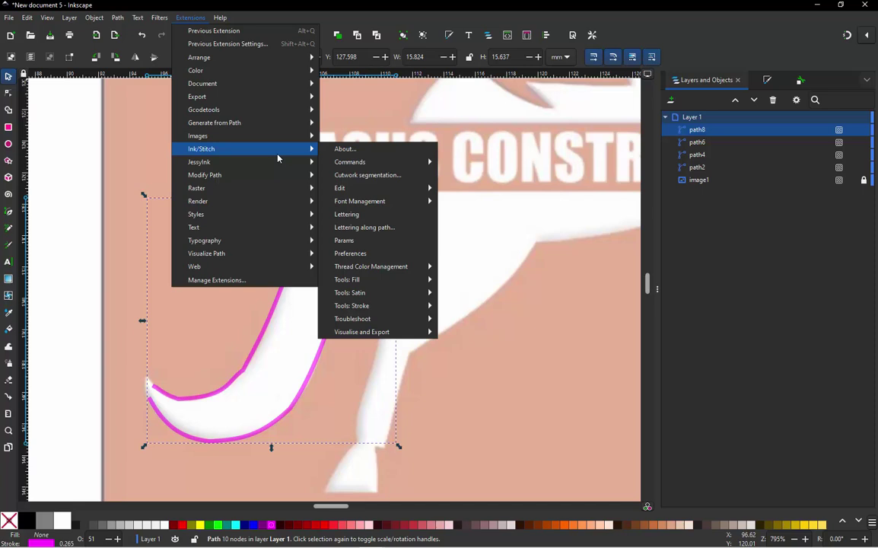
{"action": "left_click", "coordinate": [335, 240]}
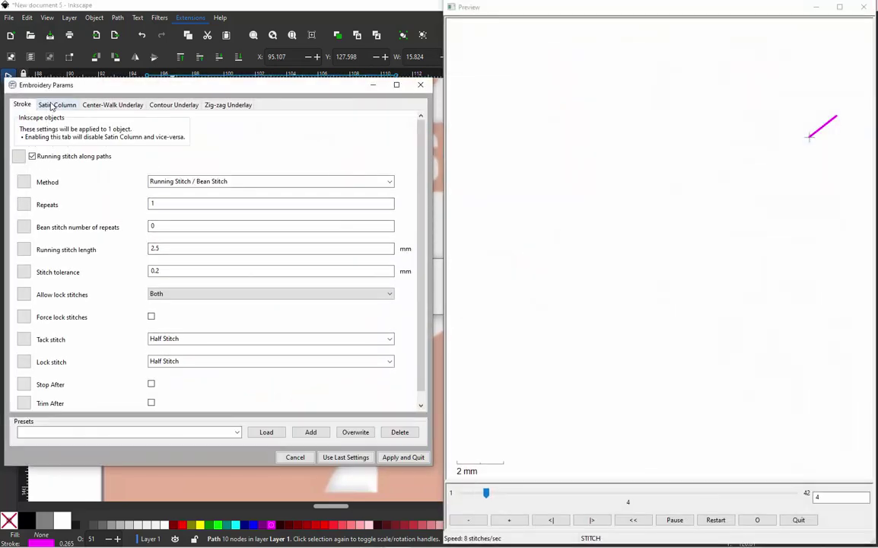
{"action": "left_click", "coordinate": [57, 105]}
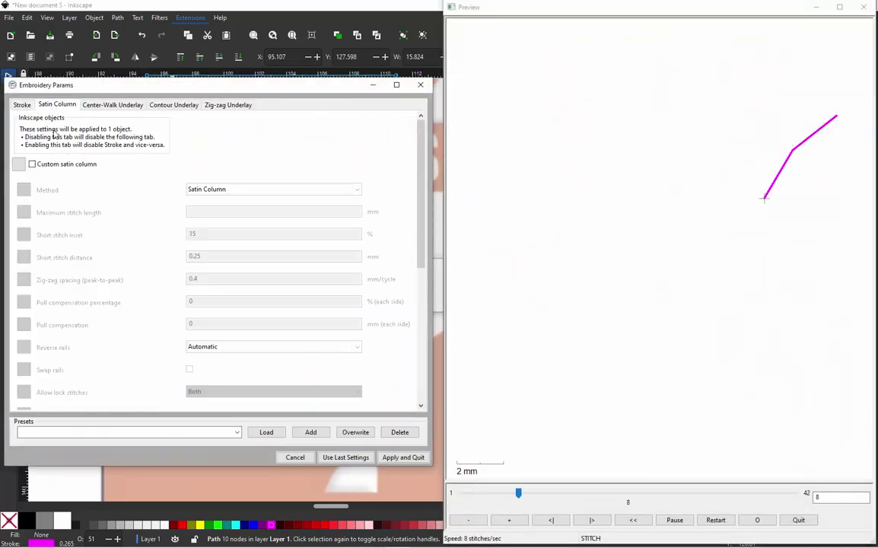
{"action": "left_click", "coordinate": [32, 163]}
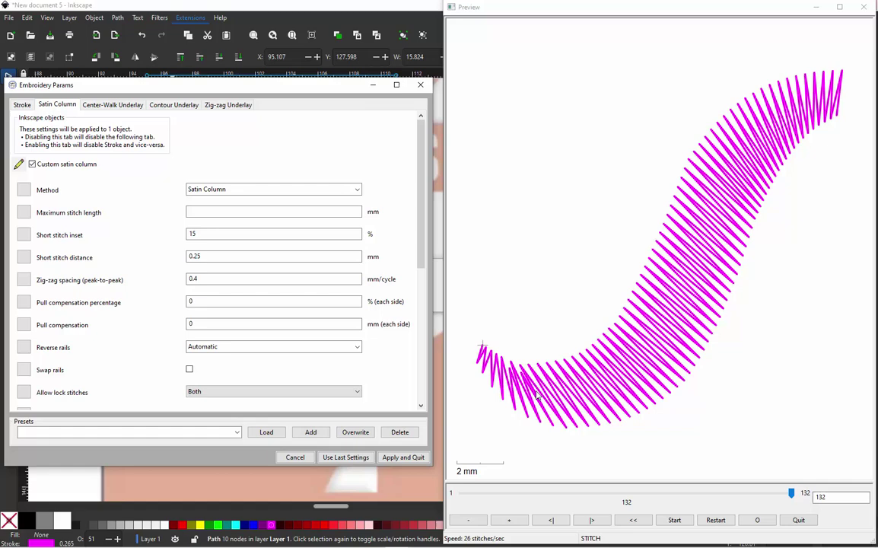
{"action": "left_click", "coordinate": [405, 458]}
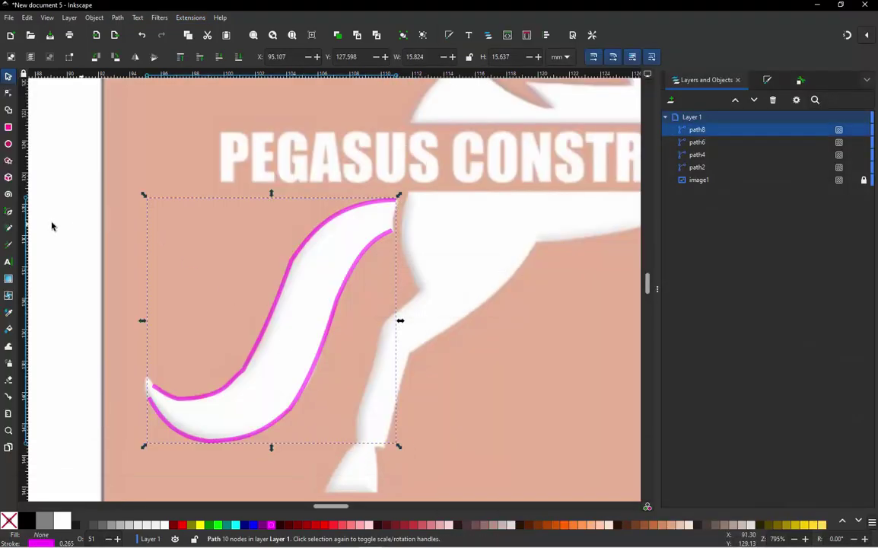
- Draw three straight rungs across the tail near its tip with the Pen tool
{"action": "left_click", "coordinate": [11, 214]}
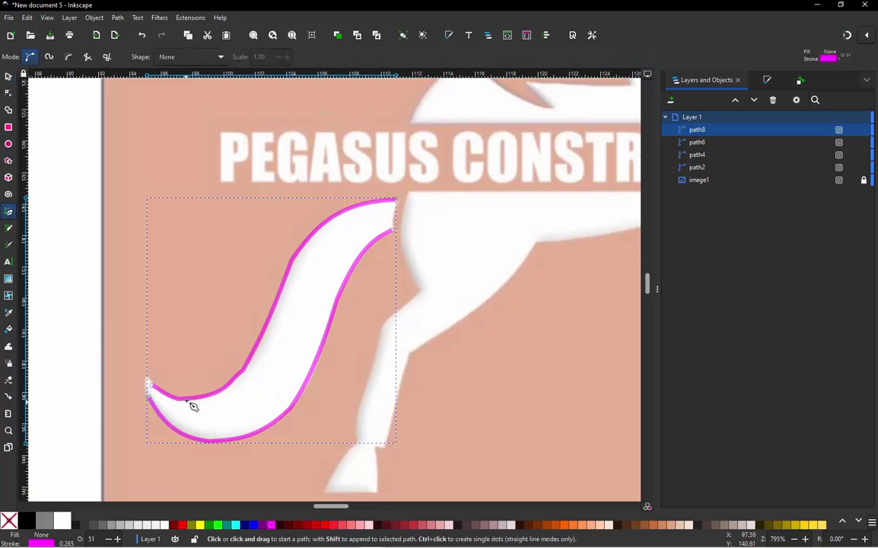
{"action": "left_click", "coordinate": [149, 420]}
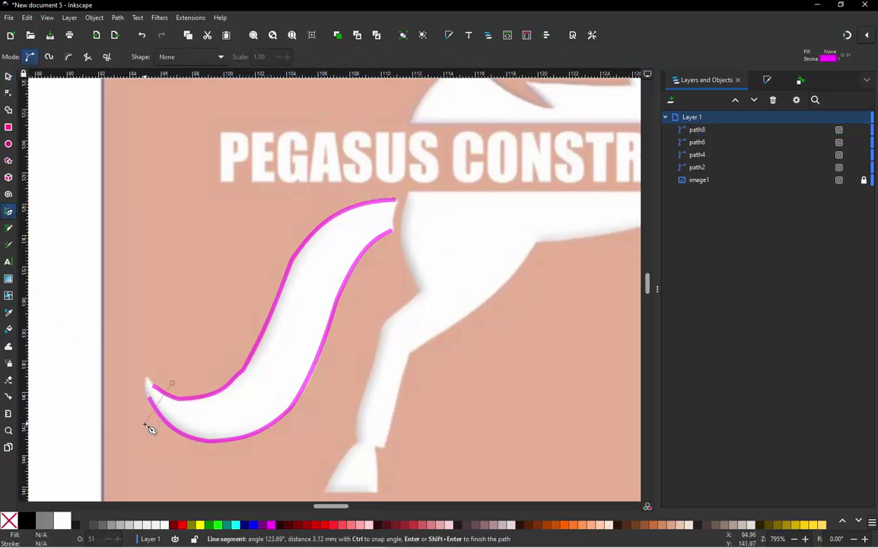
{"action": "left_click", "coordinate": [172, 383]}
{"action": "key", "text": "Return"}
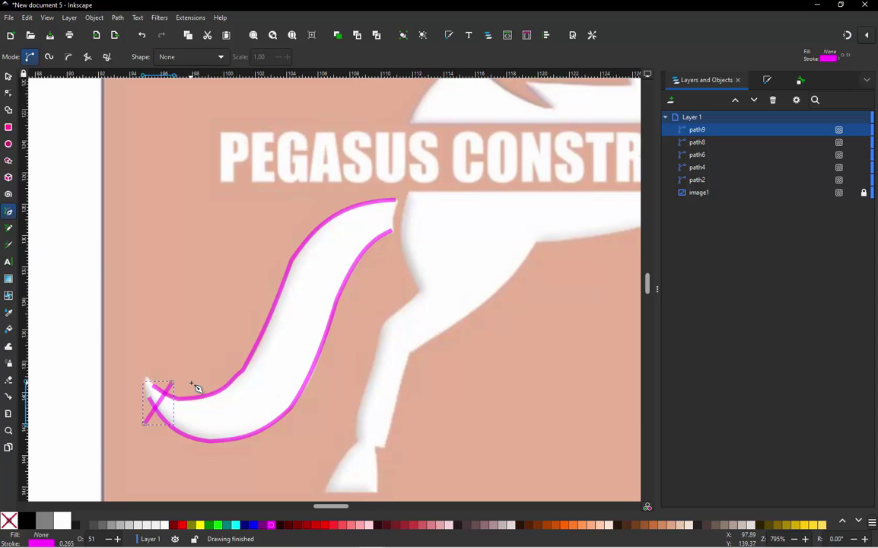
{"action": "left_click", "coordinate": [191, 383]}
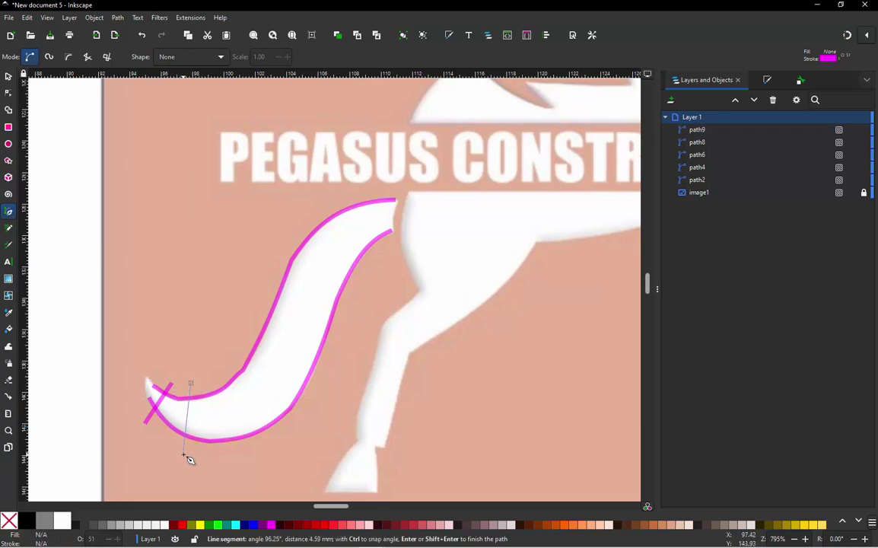
{"action": "left_click", "coordinate": [183, 454]}
{"action": "key", "text": "Return"}
{"action": "left_click", "coordinate": [214, 378]}
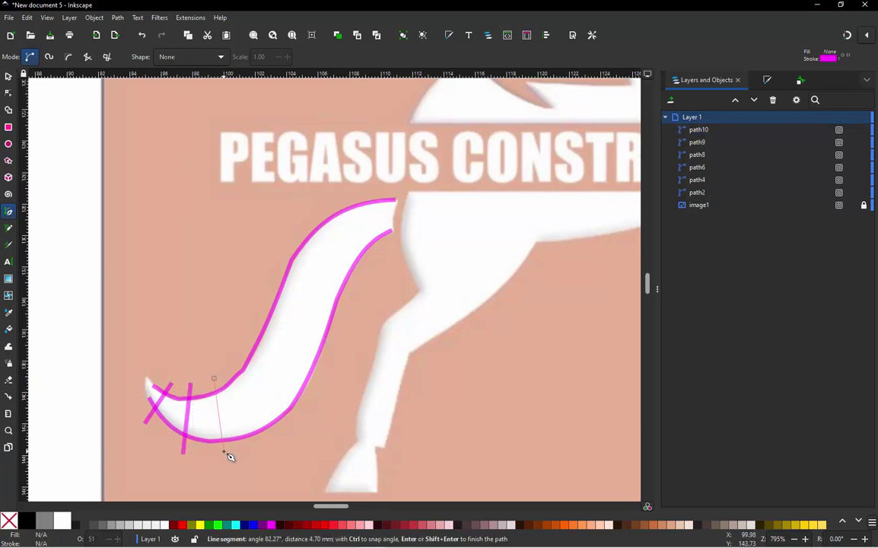
{"action": "left_click", "coordinate": [224, 452]}
{"action": "key", "text": "Return"}
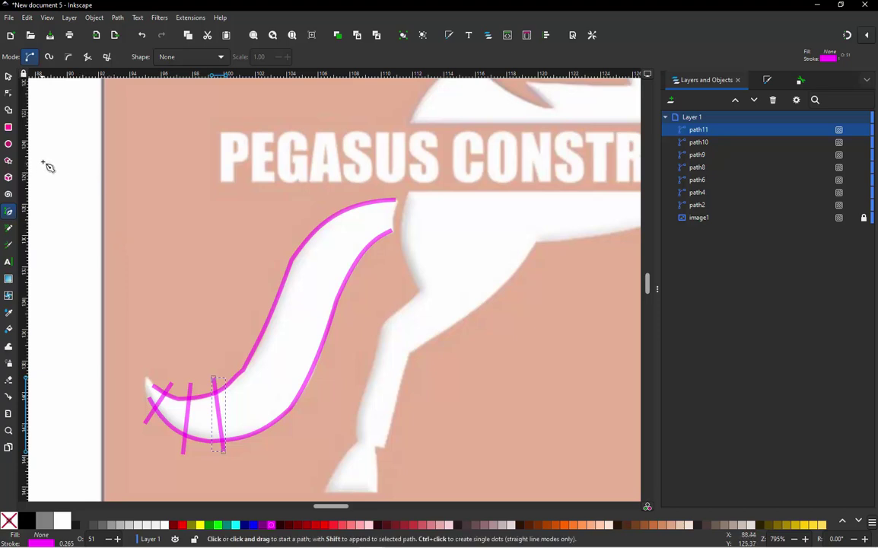
- Select the rungs and the tail outline, then combine them into one path (Path > Combine)
{"action": "left_click", "coordinate": [9, 77]}
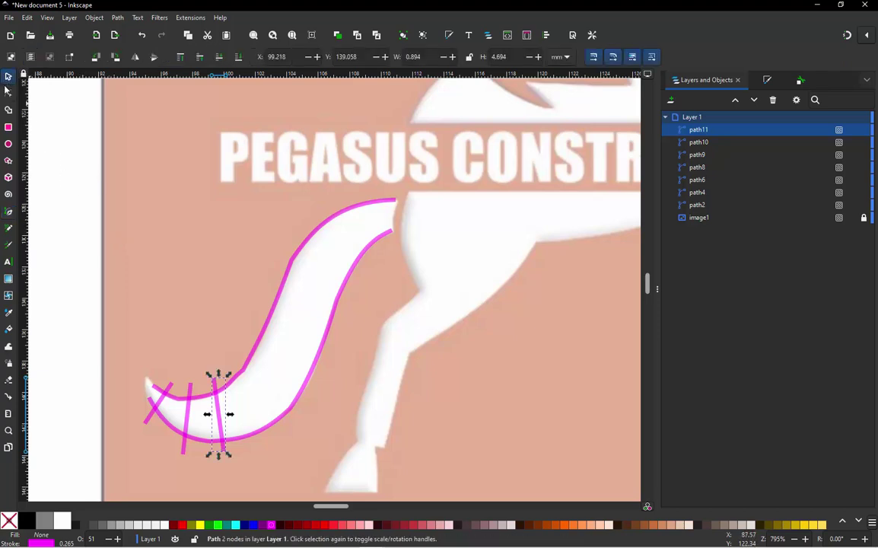
{"action": "left_click", "coordinate": [187, 404], "text": "shift"}
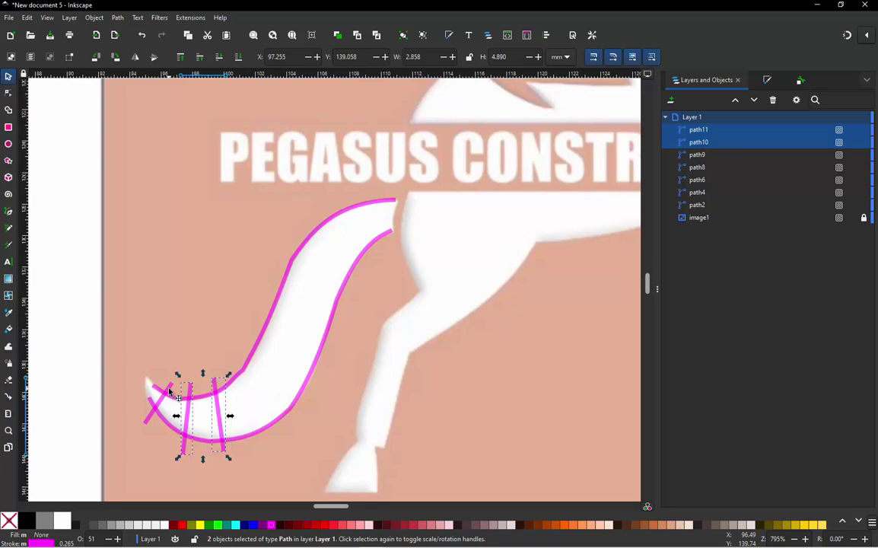
{"action": "left_click", "coordinate": [158, 398], "text": "shift"}
{"action": "left_click", "coordinate": [273, 323], "text": "shift"}
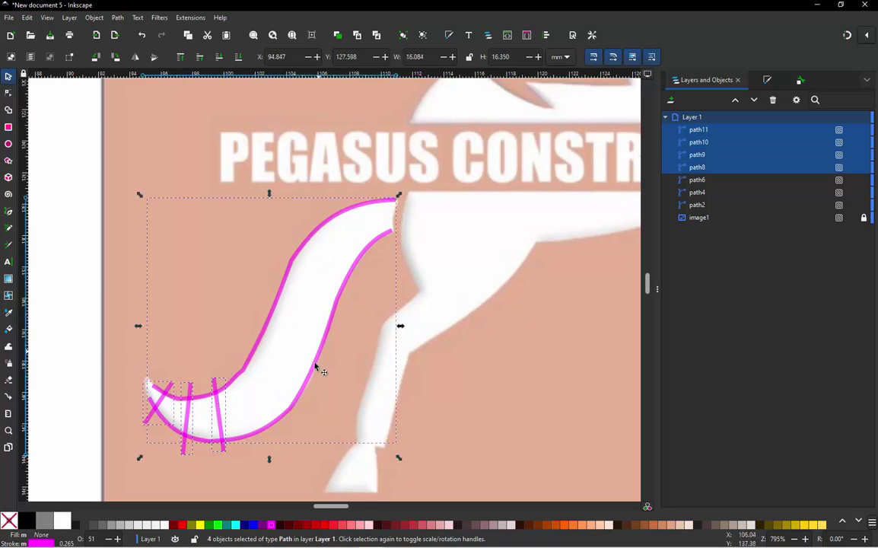
{"action": "left_click", "coordinate": [115, 17]}
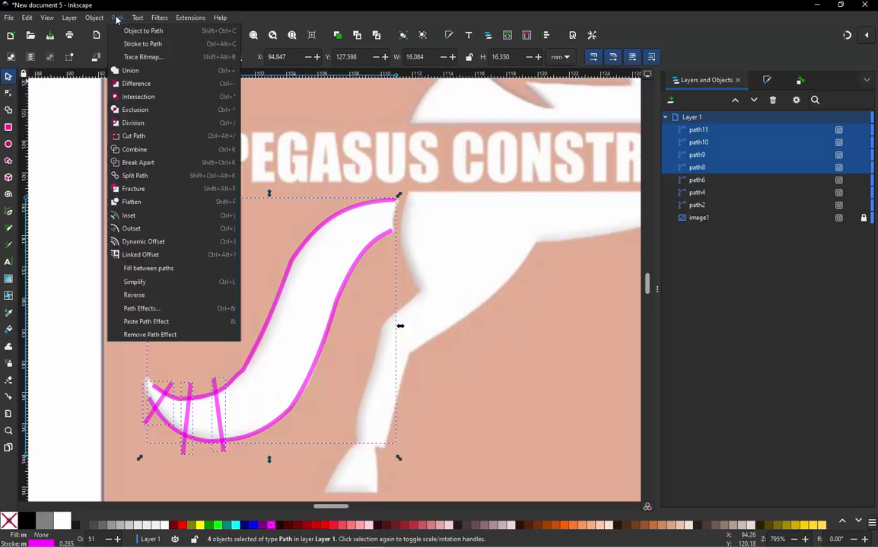
{"action": "left_click", "coordinate": [134, 149]}
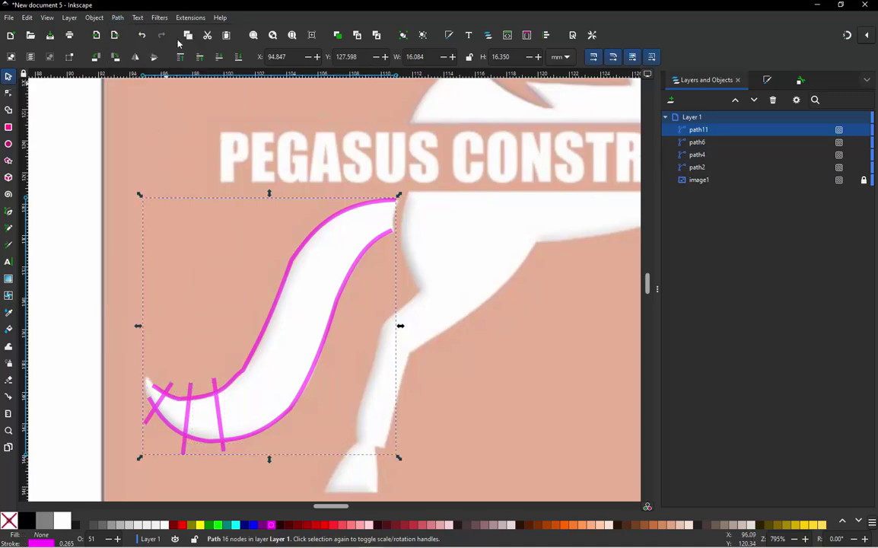
- Enable Custom satin column in Ink/Stitch Params for rung-crossed tail path11 and apply (122 stitches)
{"action": "left_click", "coordinate": [187, 18]}
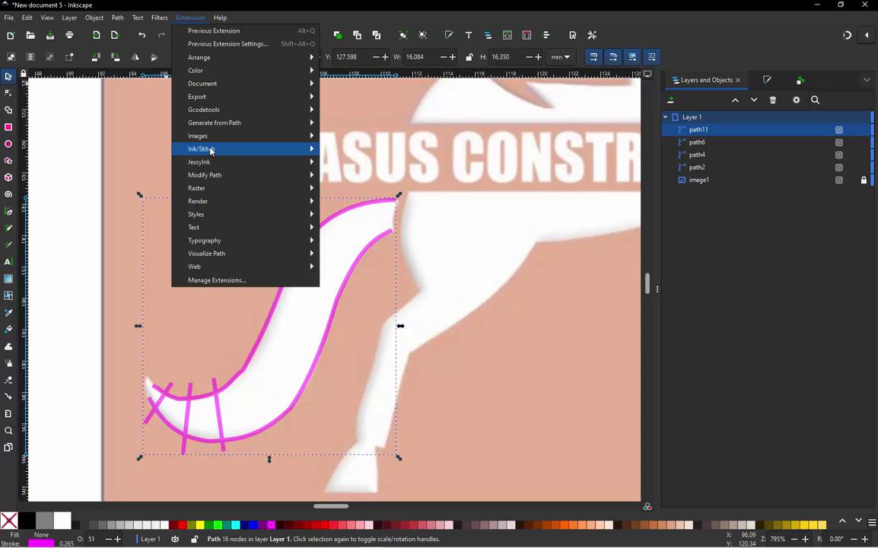
{"action": "mouse_move", "coordinate": [267, 156]}
{"action": "left_click", "coordinate": [355, 252]}
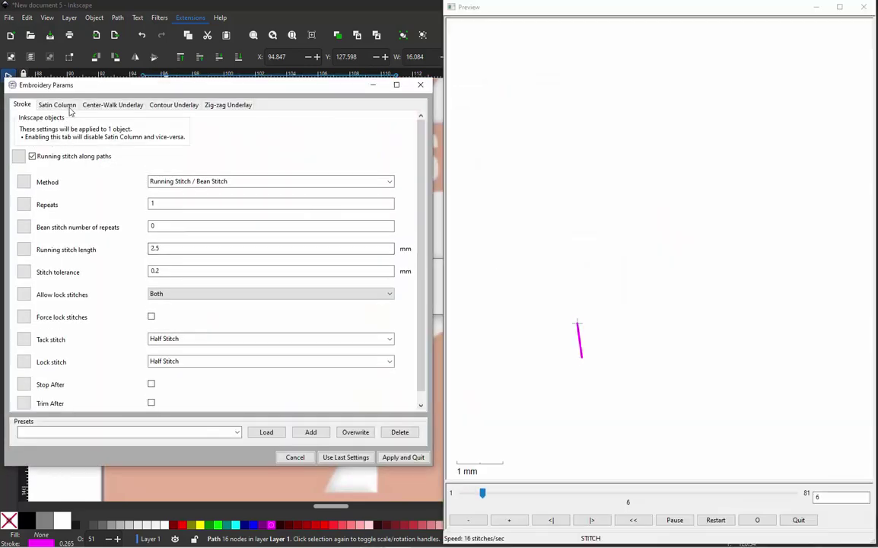
{"action": "left_click", "coordinate": [61, 105]}
{"action": "left_click", "coordinate": [32, 164]}
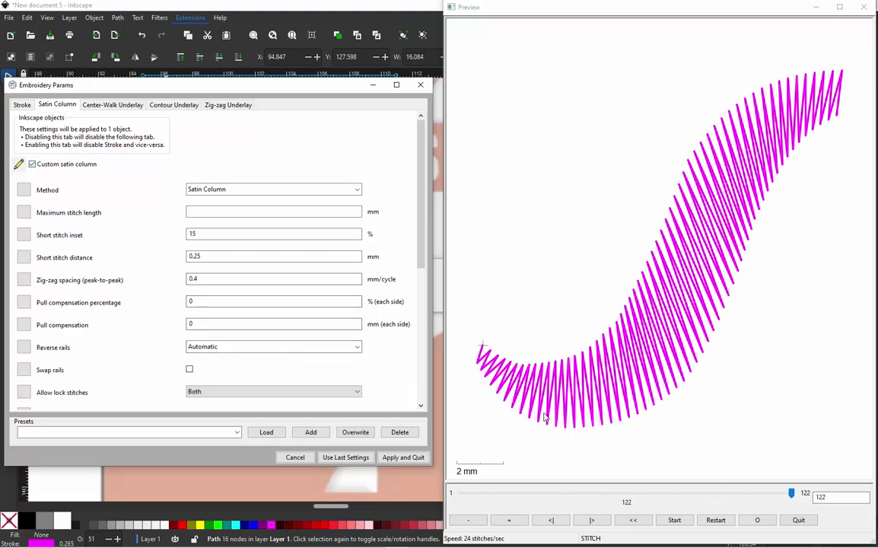
{"action": "left_click", "coordinate": [402, 458]}
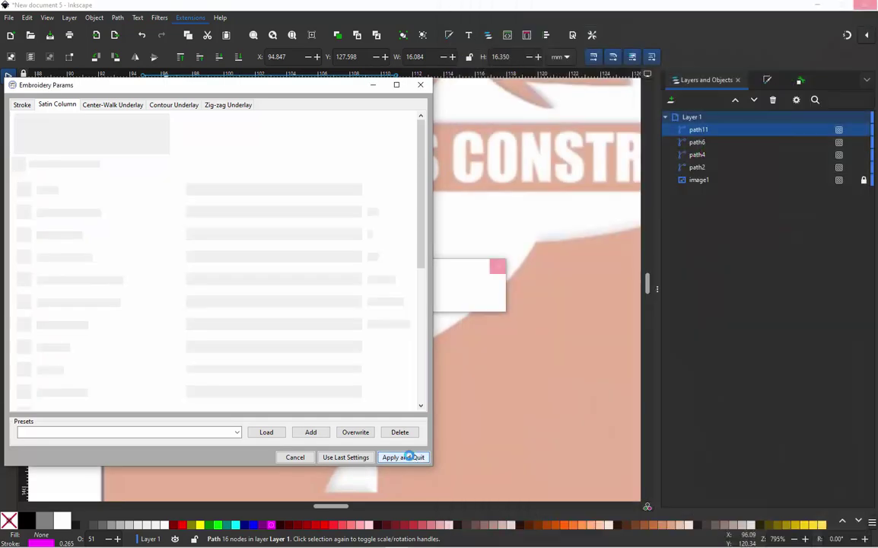
{"action": "scroll", "coordinate": [222, 315], "scroll_direction": "down", "scroll_amount": 3, "text": "ctrl"}
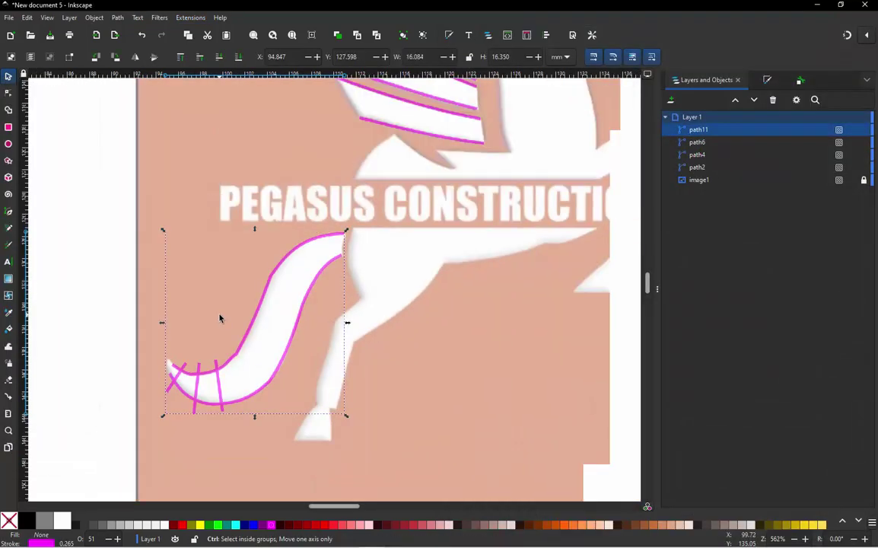
{"action": "scroll", "coordinate": [389, 197], "scroll_direction": "up", "scroll_amount": 1, "text": "ctrl"}
{"action": "scroll", "coordinate": [388, 198], "scroll_direction": "up", "scroll_amount": 1, "text": "ctrl"}
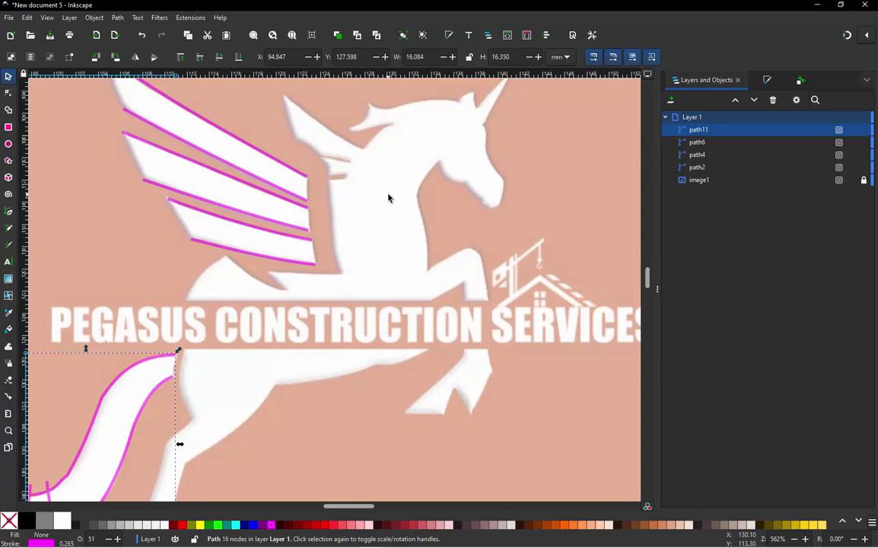
{"action": "scroll", "coordinate": [381, 251], "scroll_direction": "down", "scroll_amount": 1, "text": "ctrl"}
{"action": "scroll", "coordinate": [382, 253], "scroll_direction": "up", "scroll_amount": 1, "text": "ctrl"}
{"action": "scroll", "coordinate": [382, 342], "scroll_direction": "down", "scroll_amount": 1, "text": "ctrl"}
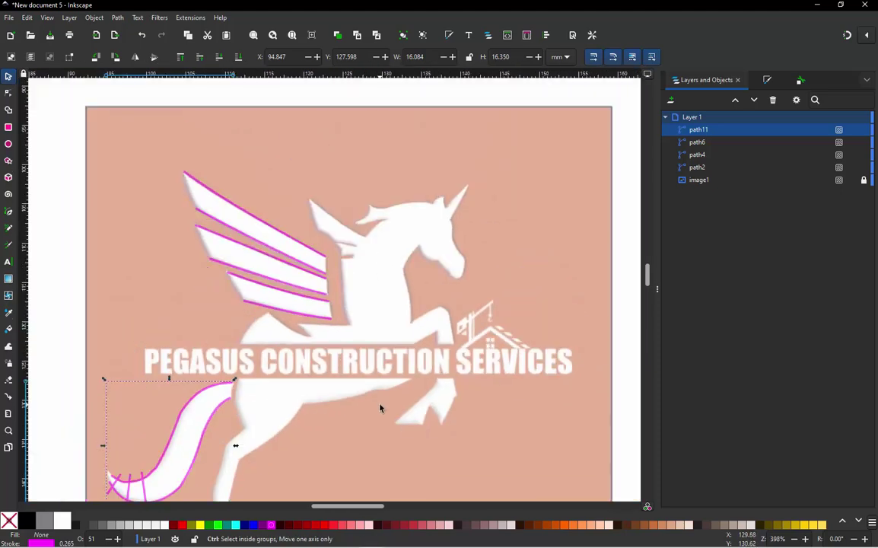
{"action": "scroll", "coordinate": [385, 281], "scroll_direction": "up", "scroll_amount": 1, "text": "ctrl"}
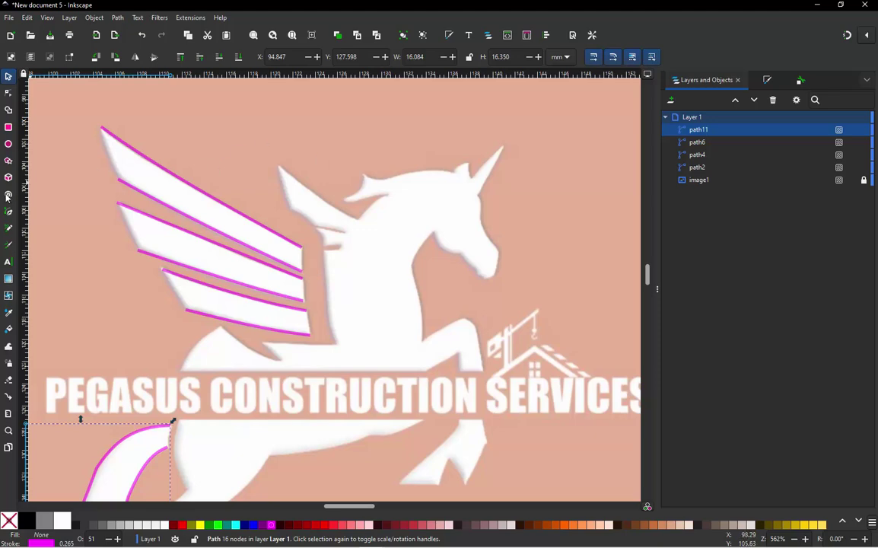
- Start the body outline above the lettering, tracing the lower edge and raised front leg
{"action": "left_click", "coordinate": [8, 212]}
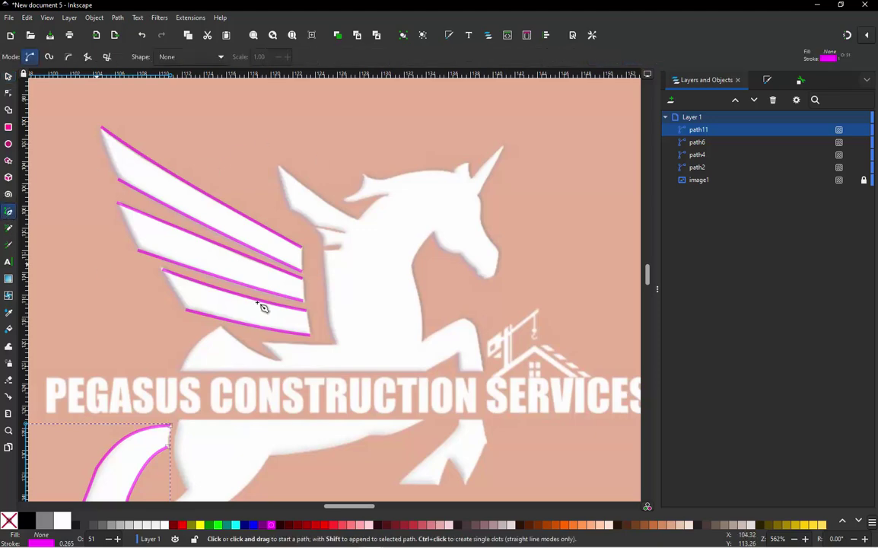
{"action": "left_click", "coordinate": [180, 369]}
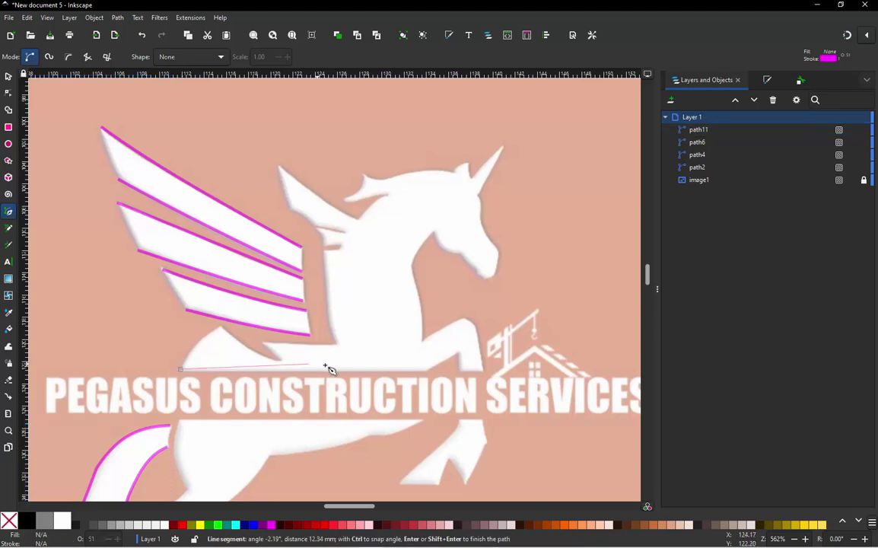
{"action": "left_click", "coordinate": [430, 371]}
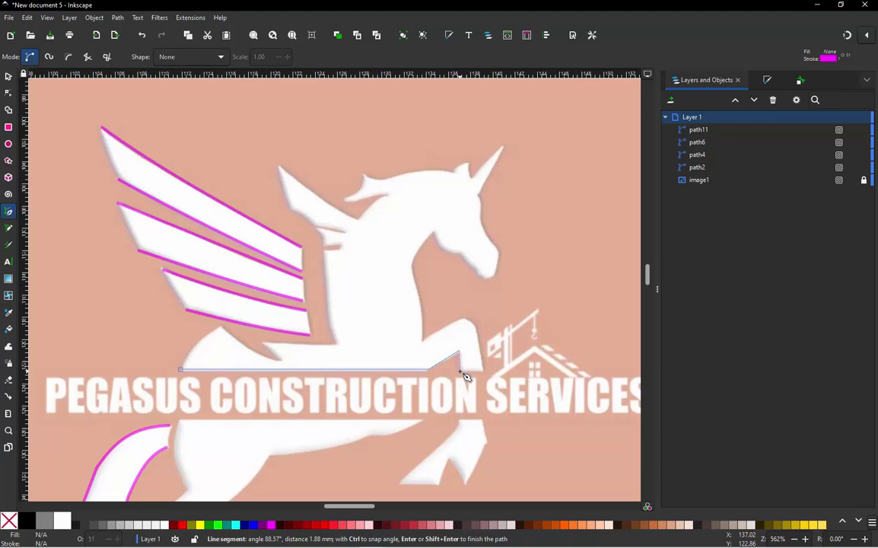
{"action": "left_click", "coordinate": [461, 371]}
{"action": "left_click", "coordinate": [482, 370]}
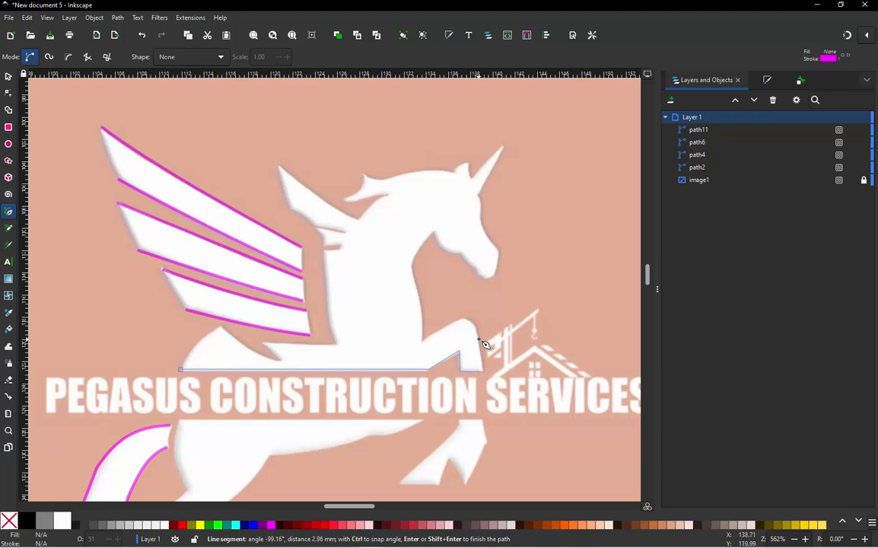
{"action": "left_click", "coordinate": [479, 339]}
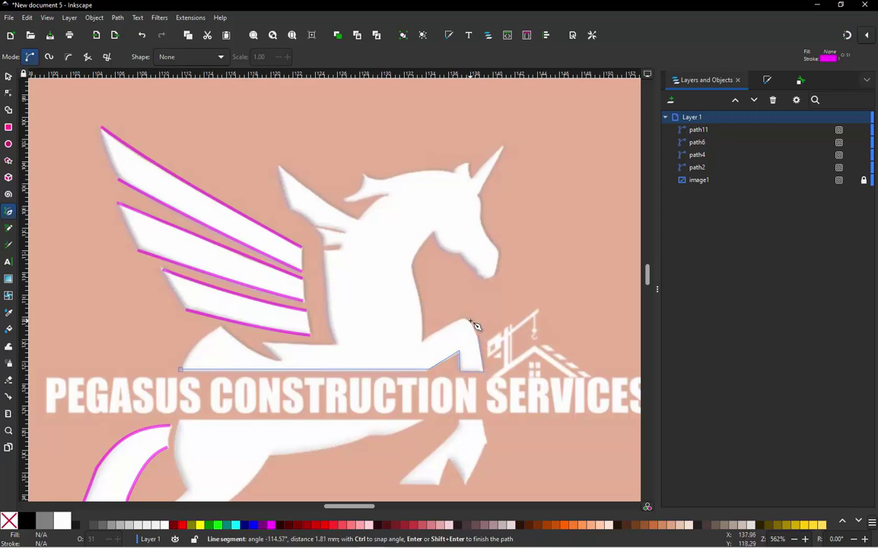
{"action": "left_click", "coordinate": [470, 322]}
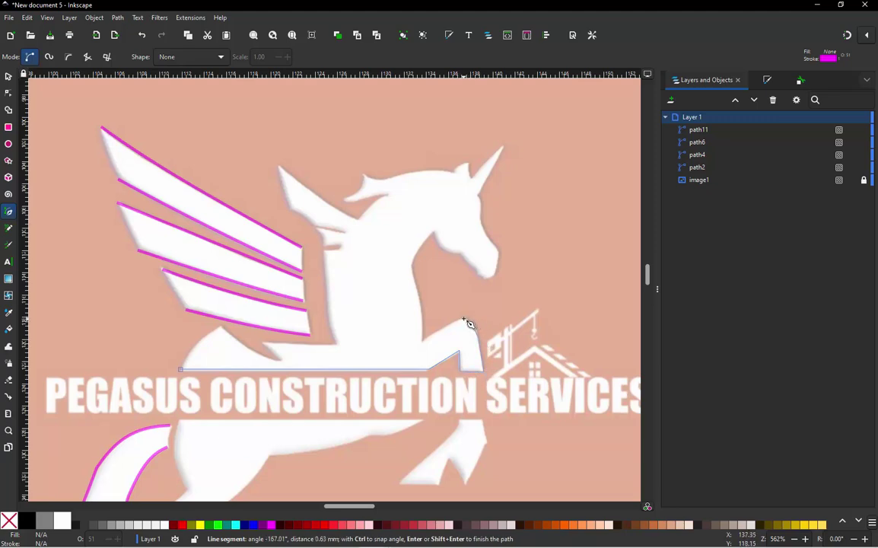
{"action": "left_click", "coordinate": [421, 341]}
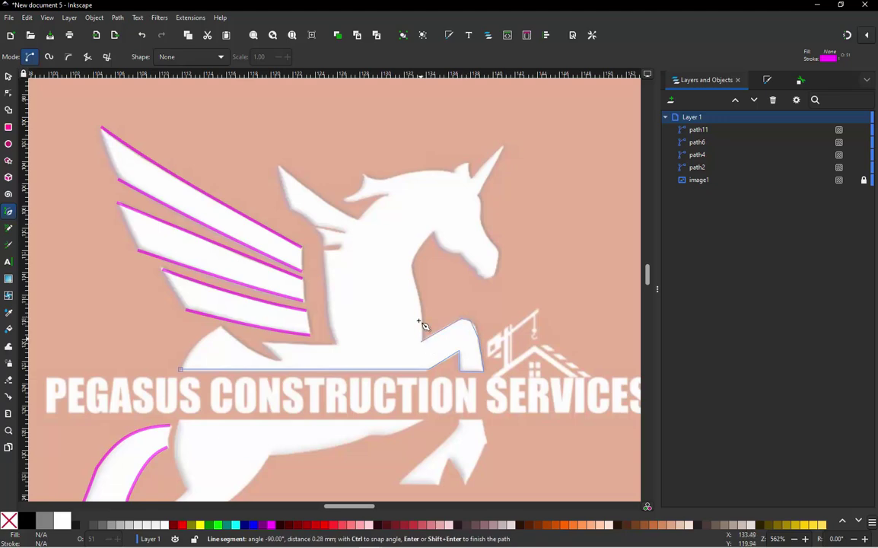
- Continue the outline up the throat, around the jaw, muzzle and face, across the head top
{"action": "left_click", "coordinate": [412, 266]}
{"action": "left_click", "coordinate": [434, 232]}
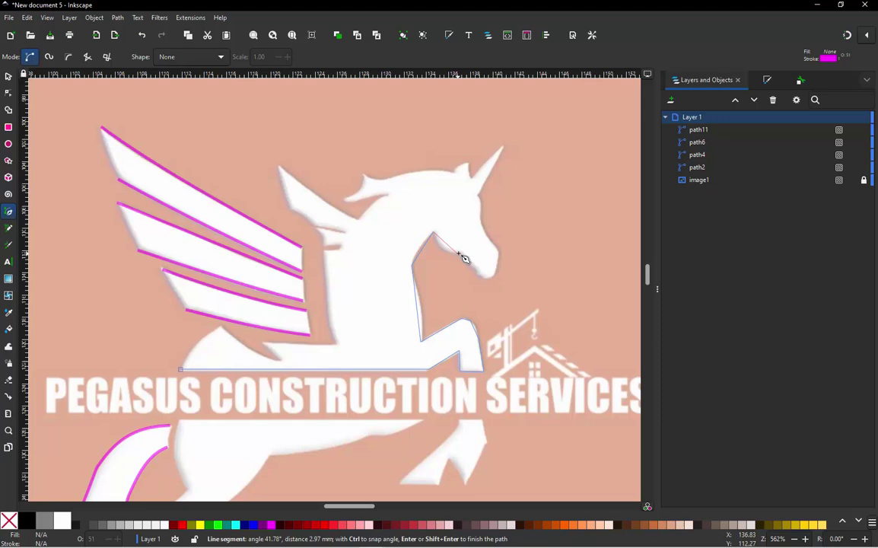
{"action": "left_click", "coordinate": [475, 265]}
{"action": "left_click", "coordinate": [484, 274]}
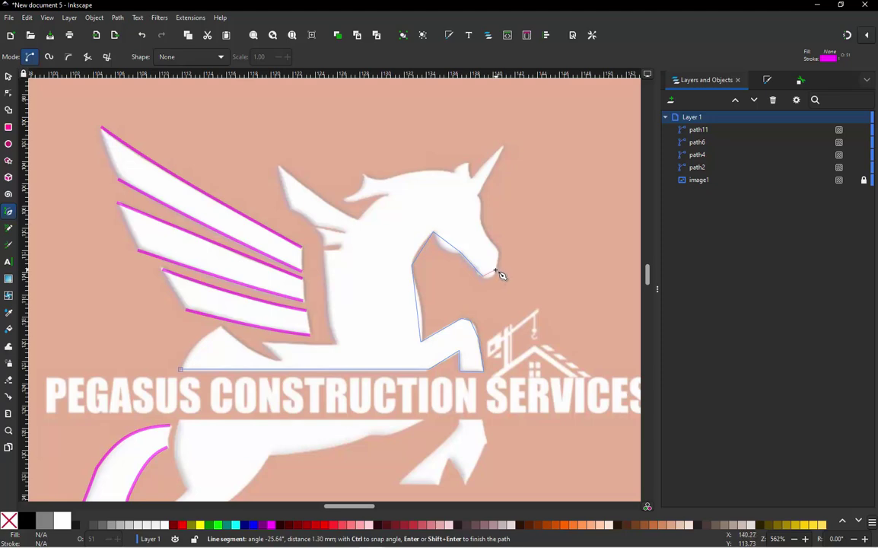
{"action": "left_click", "coordinate": [501, 262]}
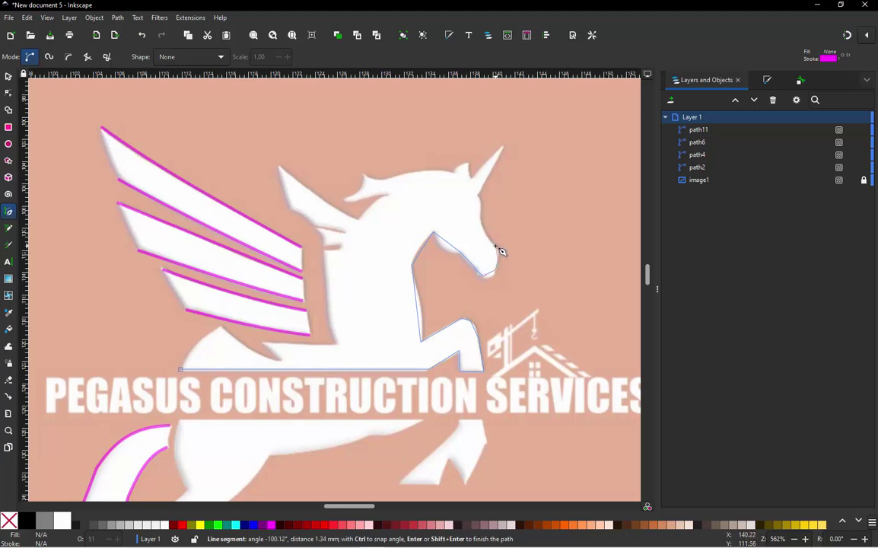
{"action": "left_click", "coordinate": [496, 249]}
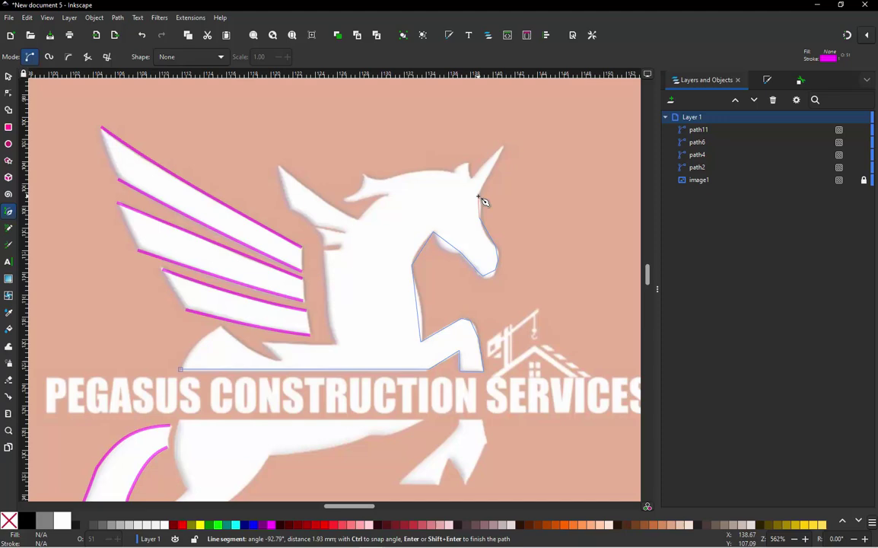
{"action": "left_click", "coordinate": [481, 199]}
{"action": "left_click", "coordinate": [451, 175]}
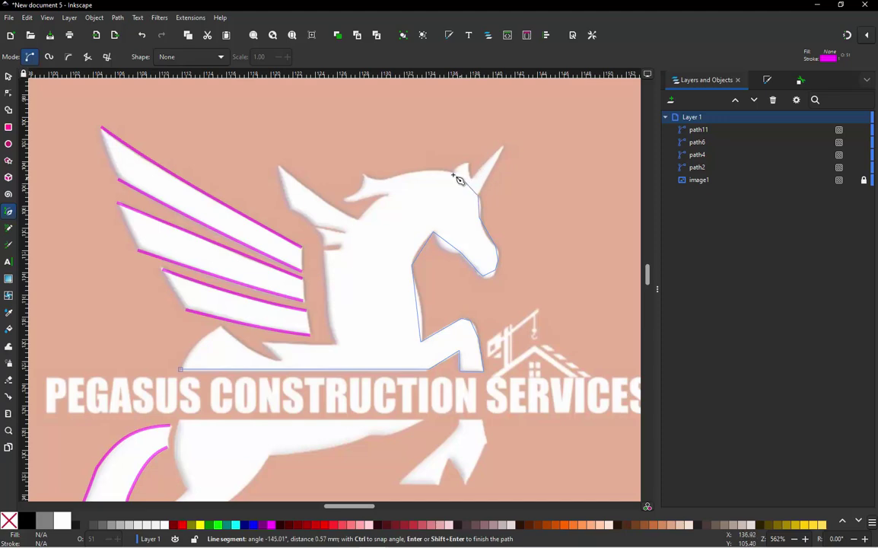
{"action": "left_click", "coordinate": [402, 178]}
- Trace down the mane and neck, beside and under the wings, closing path12 at its start
{"action": "left_click", "coordinate": [391, 189]}
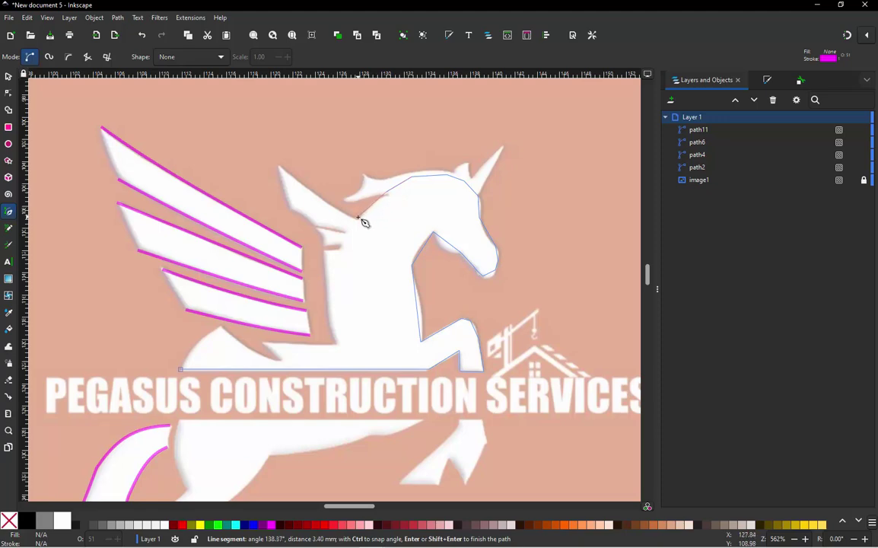
{"action": "left_click", "coordinate": [364, 209]}
{"action": "left_click", "coordinate": [341, 247]}
{"action": "left_click", "coordinate": [326, 248]}
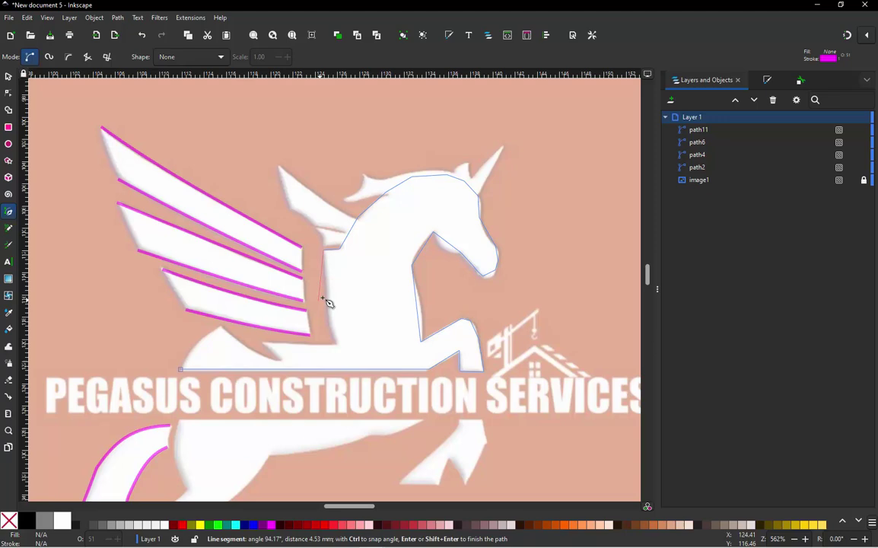
{"action": "left_click", "coordinate": [329, 295]}
{"action": "left_click", "coordinate": [337, 344]}
{"action": "left_click", "coordinate": [277, 358]}
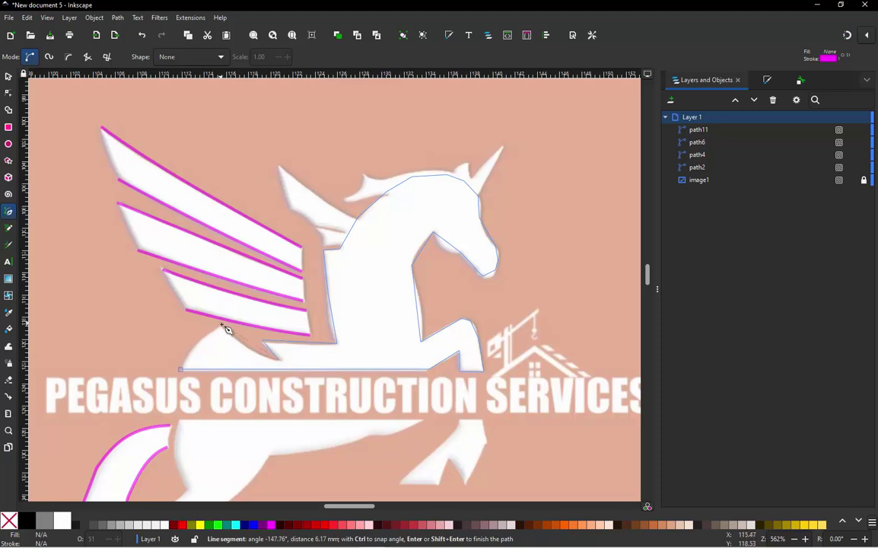
{"action": "left_click", "coordinate": [222, 327]}
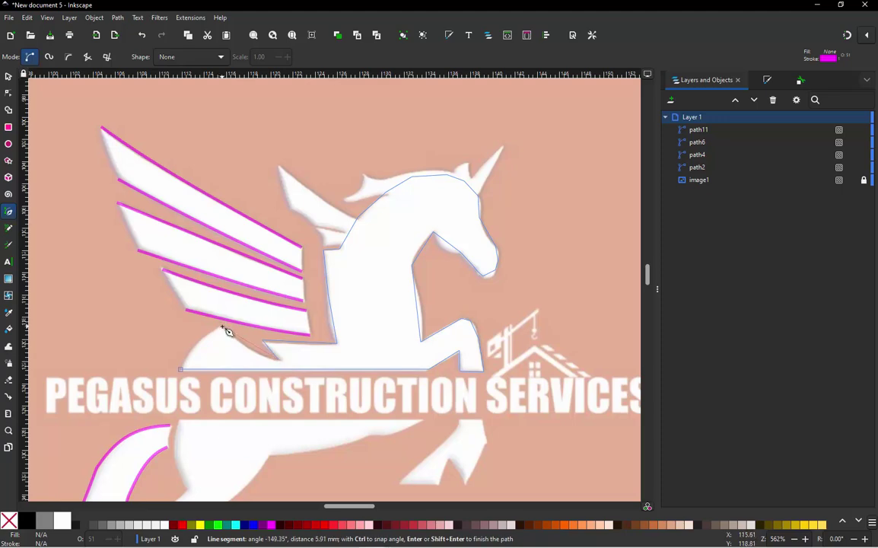
{"action": "left_click", "coordinate": [181, 371]}
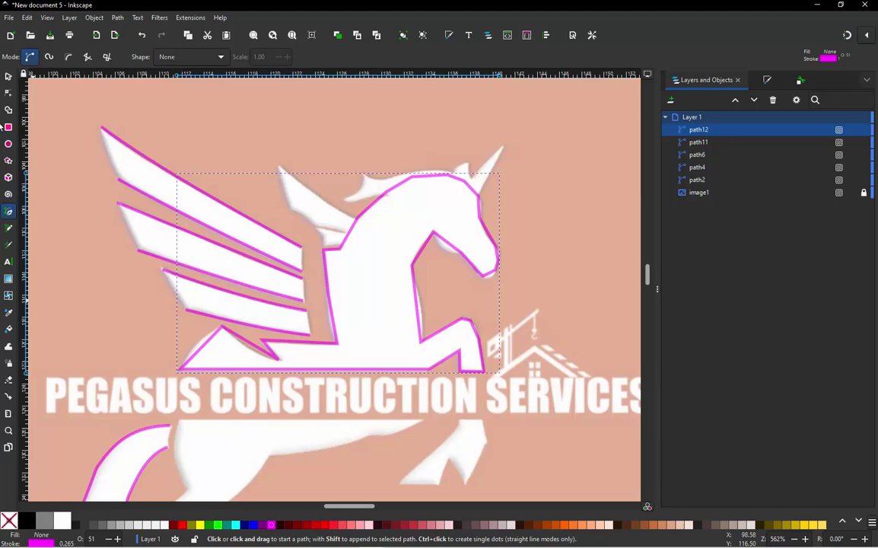
- Bend path12's lower-left edge, the sloping edge, the edge below the neck and the neck back into curves
{"action": "left_click", "coordinate": [7, 95]}
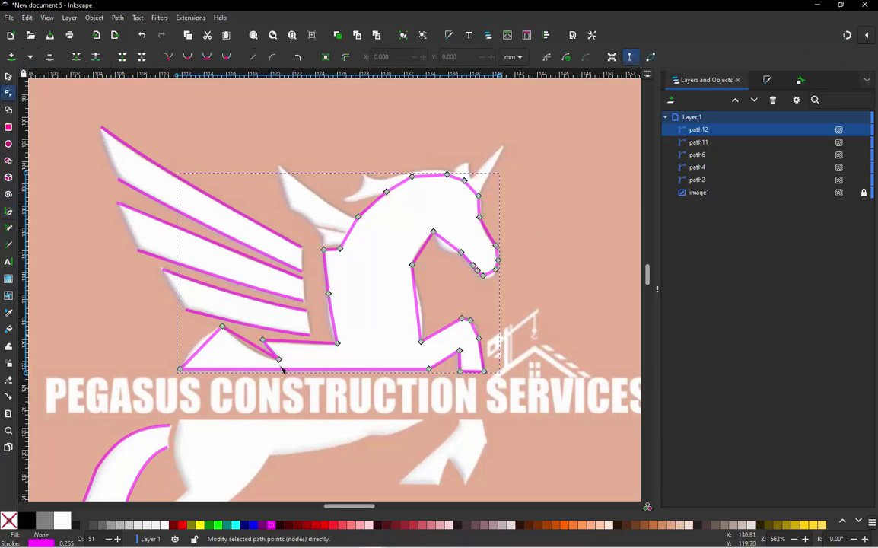
{"action": "scroll", "coordinate": [191, 369], "scroll_direction": "up", "scroll_amount": 2, "text": "ctrl"}
{"action": "scroll", "coordinate": [202, 348], "scroll_direction": "up", "scroll_amount": 3, "text": "ctrl"}
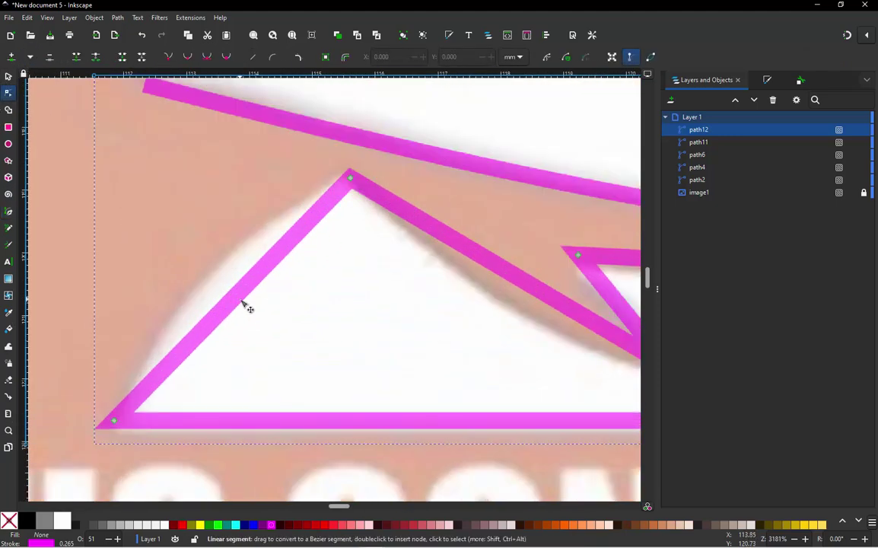
{"action": "left_click_drag", "start_coordinate": [238, 299], "coordinate": [212, 281]}
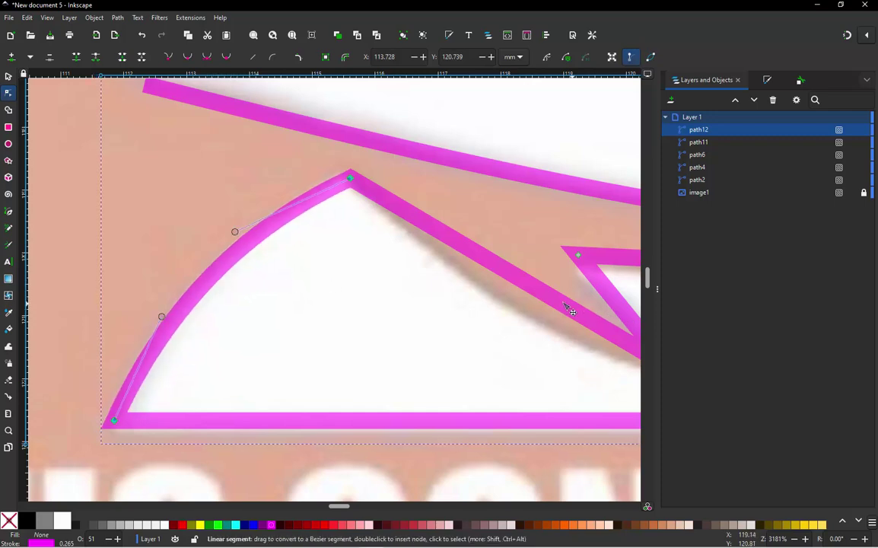
{"action": "left_click_drag", "start_coordinate": [515, 280], "coordinate": [536, 320]}
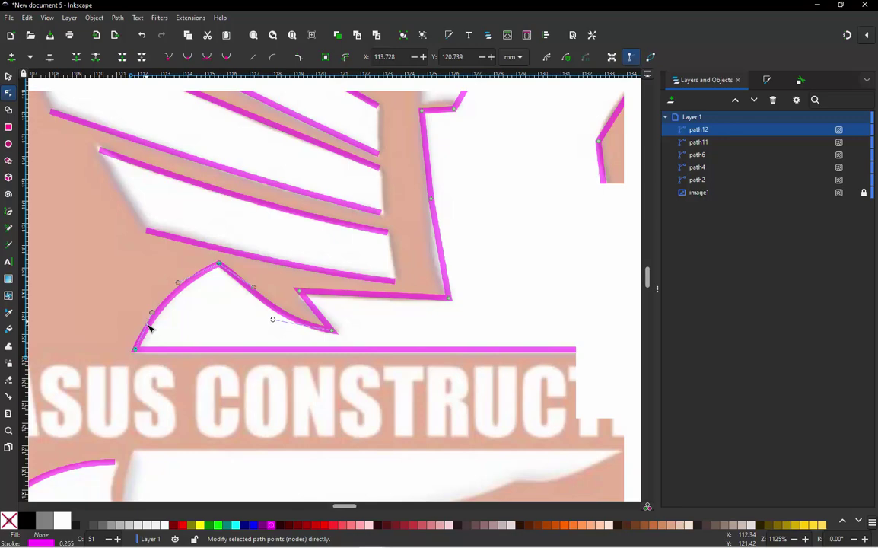
{"action": "scroll", "coordinate": [149, 320], "scroll_direction": "down", "scroll_amount": 3, "text": "ctrl"}
{"action": "scroll", "coordinate": [282, 318], "scroll_direction": "up", "scroll_amount": 1, "text": "ctrl"}
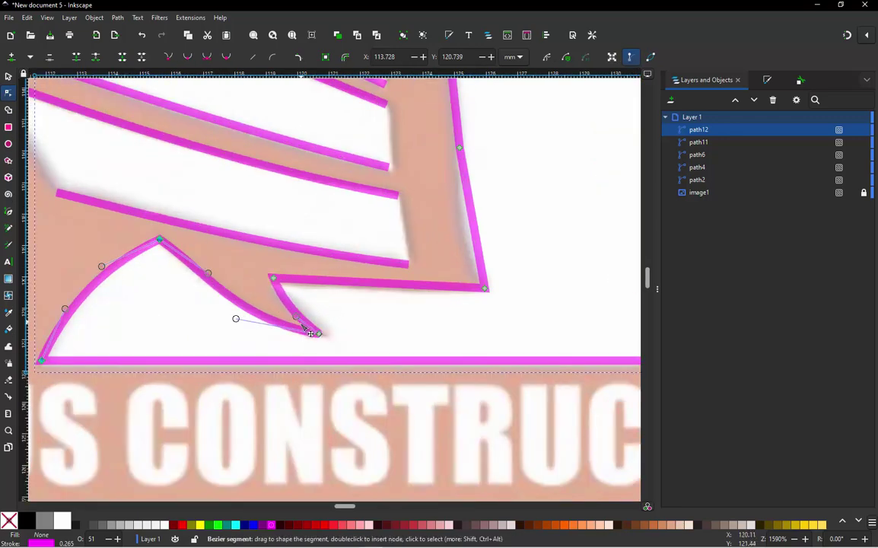
{"action": "scroll", "coordinate": [392, 235], "scroll_direction": "down", "scroll_amount": 5, "text": "ctrl"}
{"action": "scroll", "coordinate": [318, 361], "scroll_direction": "up", "scroll_amount": 4, "text": "ctrl"}
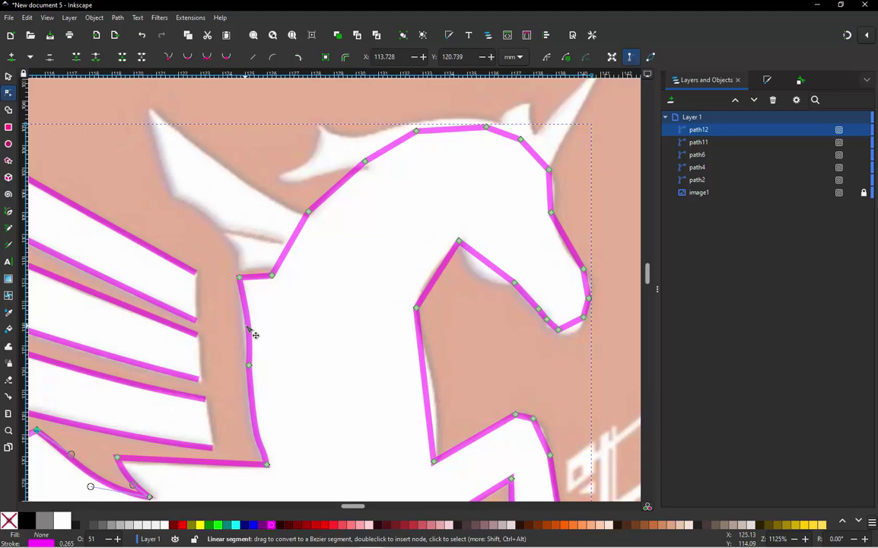
{"action": "left_click_drag", "start_coordinate": [248, 329], "coordinate": [244, 332]}
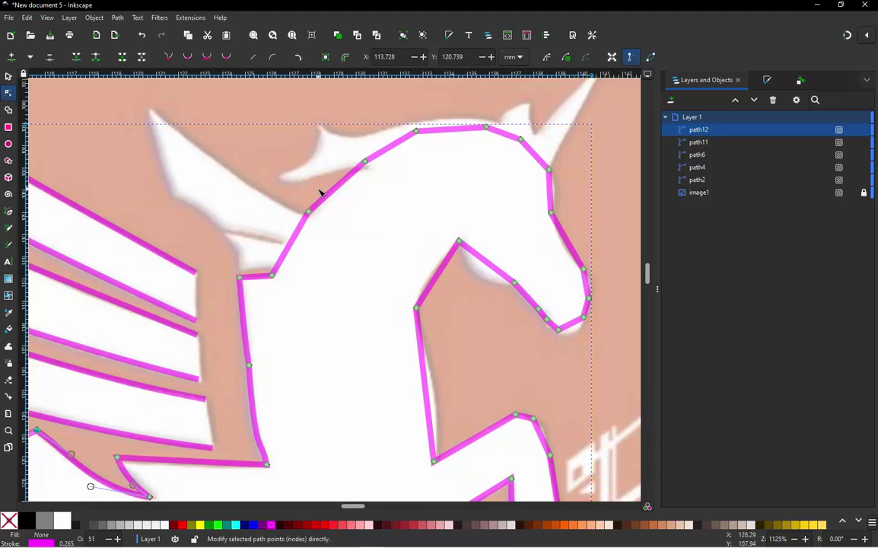
{"action": "left_click_drag", "start_coordinate": [292, 242], "coordinate": [294, 242]}
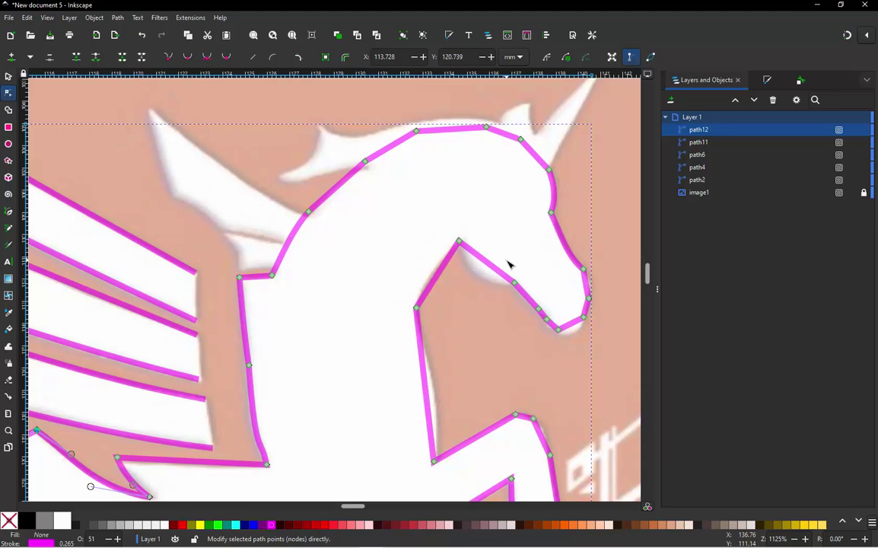
- Round the front and underside of the muzzle, the throat under the jaw and the neck front
{"action": "scroll", "coordinate": [507, 260], "scroll_direction": "down", "scroll_amount": 2}
{"action": "left_click", "coordinate": [553, 280]}
{"action": "scroll", "coordinate": [556, 278], "scroll_direction": "up", "scroll_amount": 3}
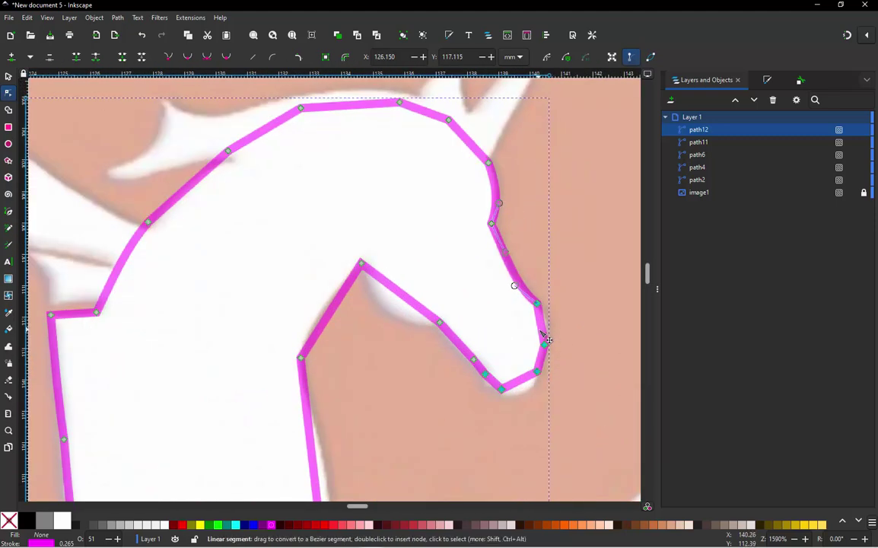
{"action": "left_click", "coordinate": [561, 337]}
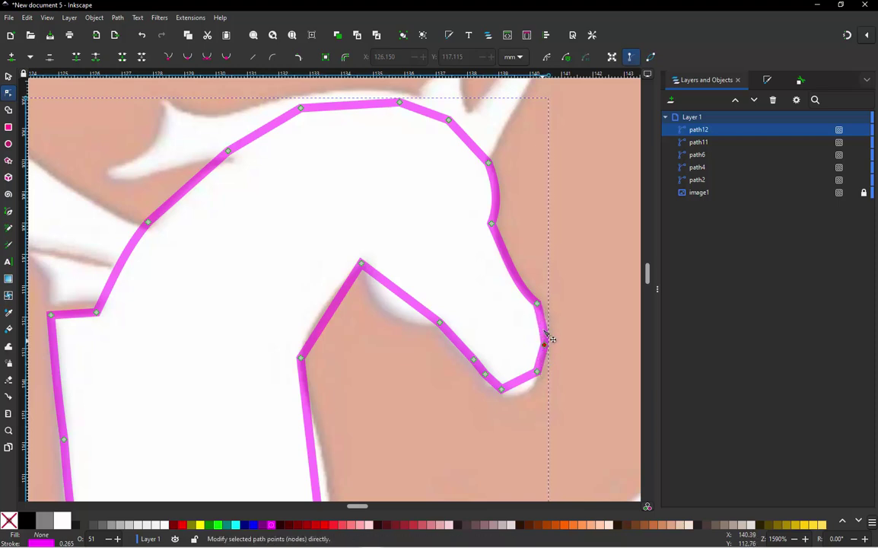
{"action": "left_click_drag", "start_coordinate": [547, 337], "coordinate": [552, 335]}
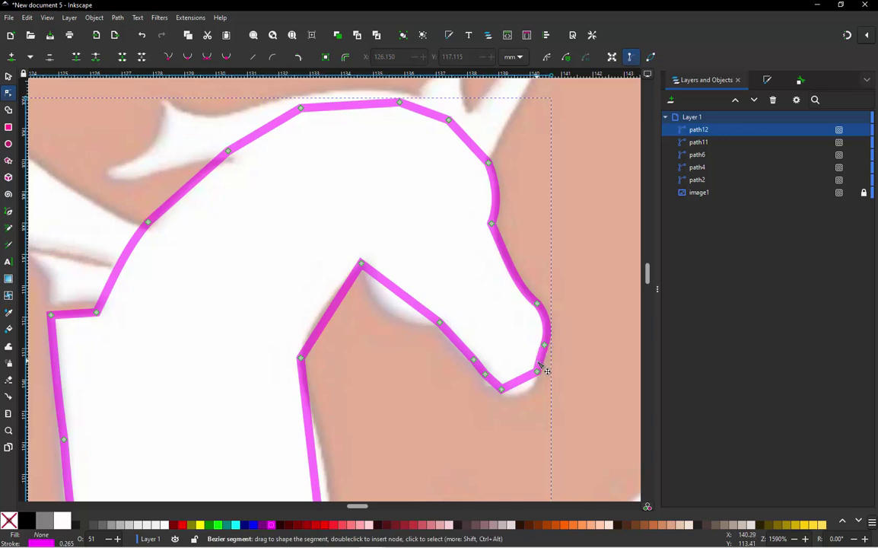
{"action": "left_click_drag", "start_coordinate": [532, 377], "coordinate": [534, 401]}
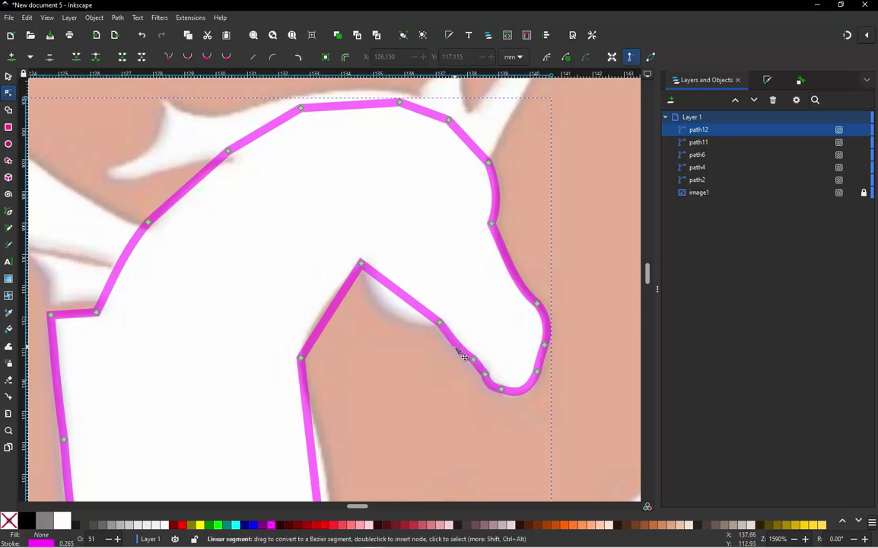
{"action": "left_click_drag", "start_coordinate": [403, 308], "coordinate": [384, 326]}
{"action": "left_click_drag", "start_coordinate": [329, 318], "coordinate": [330, 308]}
- Bow the chest line outward, round the raised front leg, and zoom out to the whole pegasus
{"action": "scroll", "coordinate": [467, 180], "scroll_direction": "down", "scroll_amount": 3}
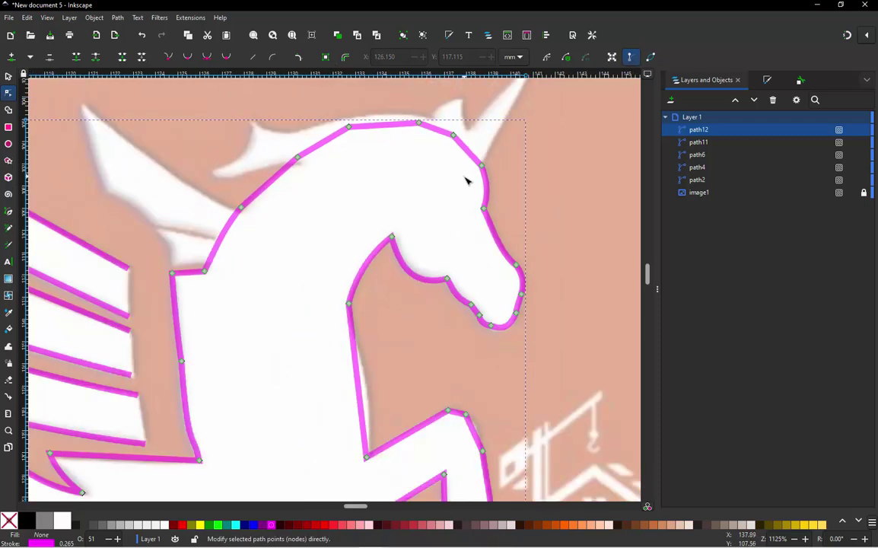
{"action": "scroll", "coordinate": [406, 298], "scroll_direction": "down", "scroll_amount": 1}
{"action": "scroll", "coordinate": [394, 349], "scroll_direction": "up", "scroll_amount": 2}
{"action": "left_click_drag", "start_coordinate": [392, 353], "coordinate": [402, 347]}
{"action": "scroll", "coordinate": [510, 389], "scroll_direction": "up", "scroll_amount": 3}
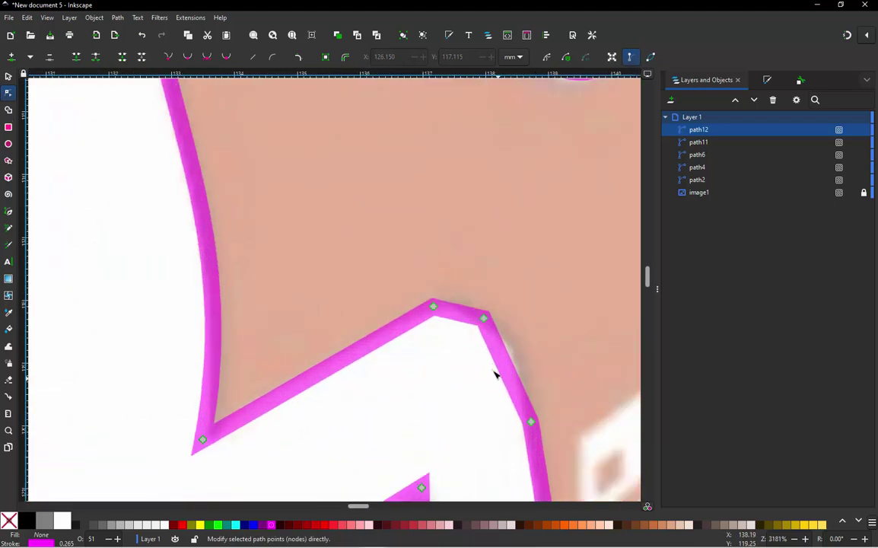
{"action": "left_click_drag", "start_coordinate": [474, 307], "coordinate": [466, 301]}
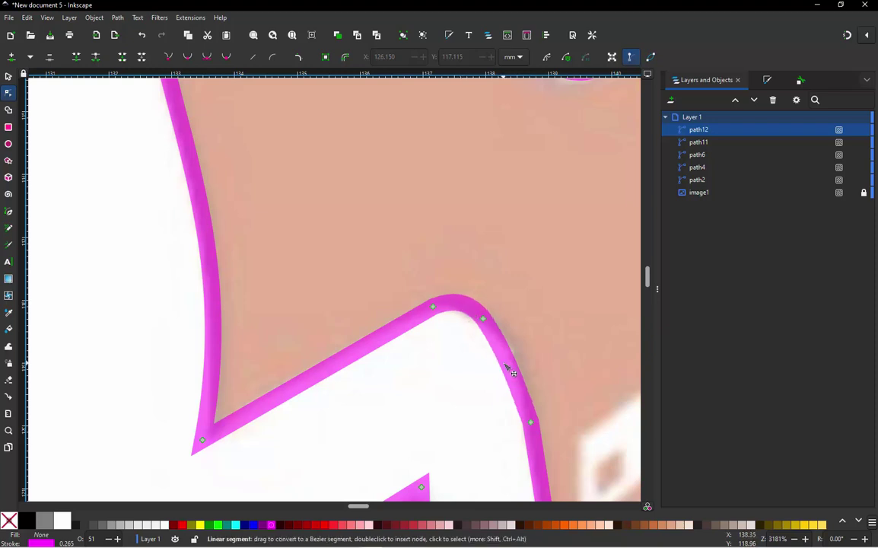
{"action": "scroll", "coordinate": [470, 261], "scroll_direction": "down", "scroll_amount": 2}
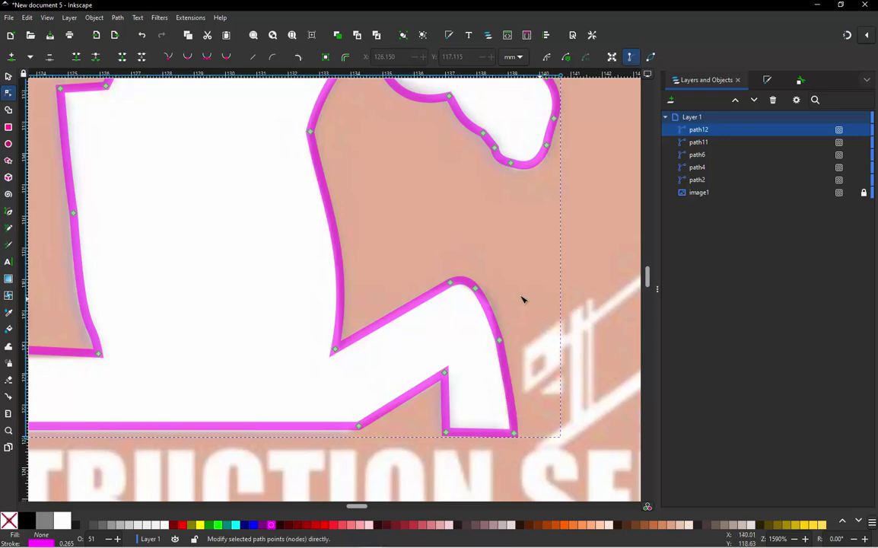
{"action": "scroll", "coordinate": [504, 296], "scroll_direction": "down", "scroll_amount": 2}
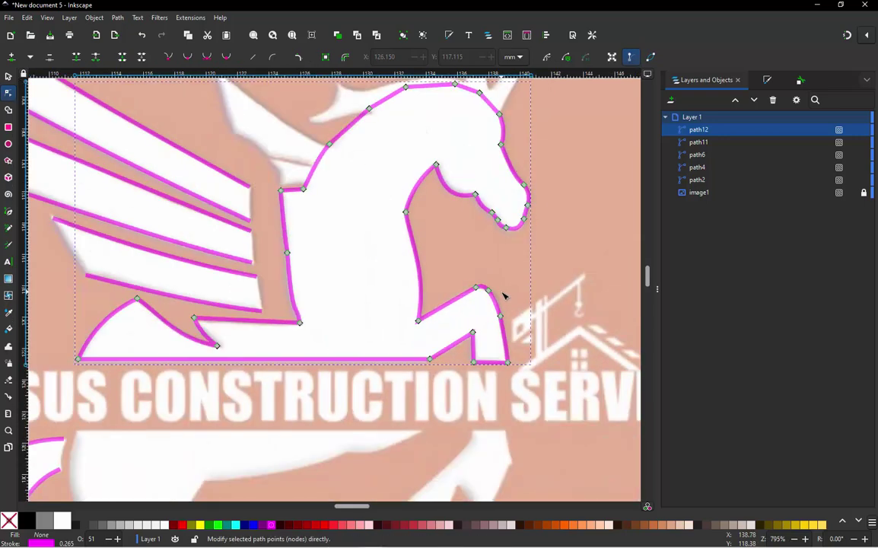
{"action": "scroll", "coordinate": [504, 296], "scroll_direction": "down", "scroll_amount": 1}
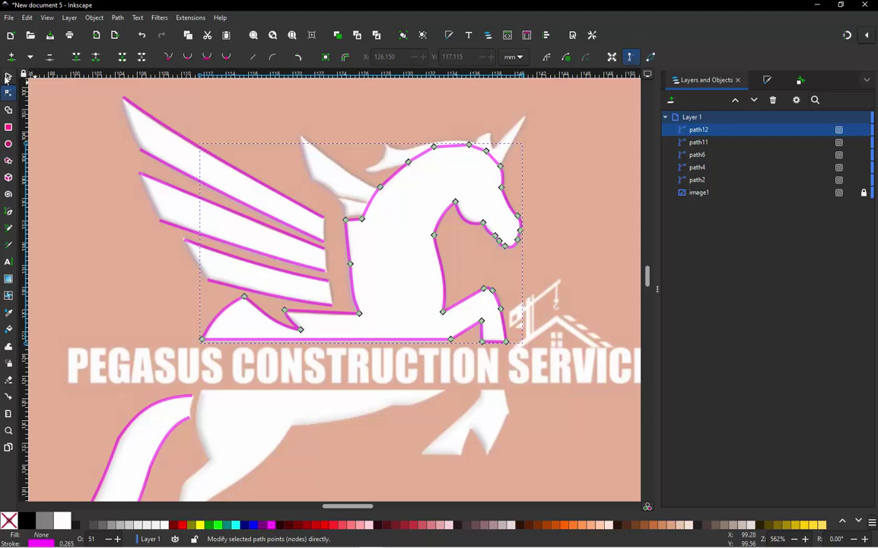
{"action": "left_click", "coordinate": [8, 77]}
- Select body path12, remove its stroke and fill it solid fuchsia (#FF00FF)
{"action": "left_click", "coordinate": [118, 197]}
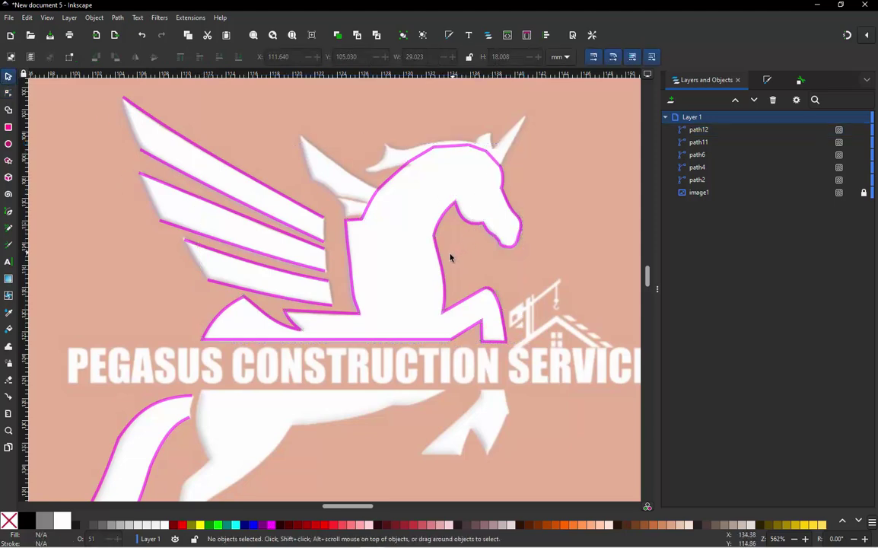
{"action": "left_click", "coordinate": [417, 205]}
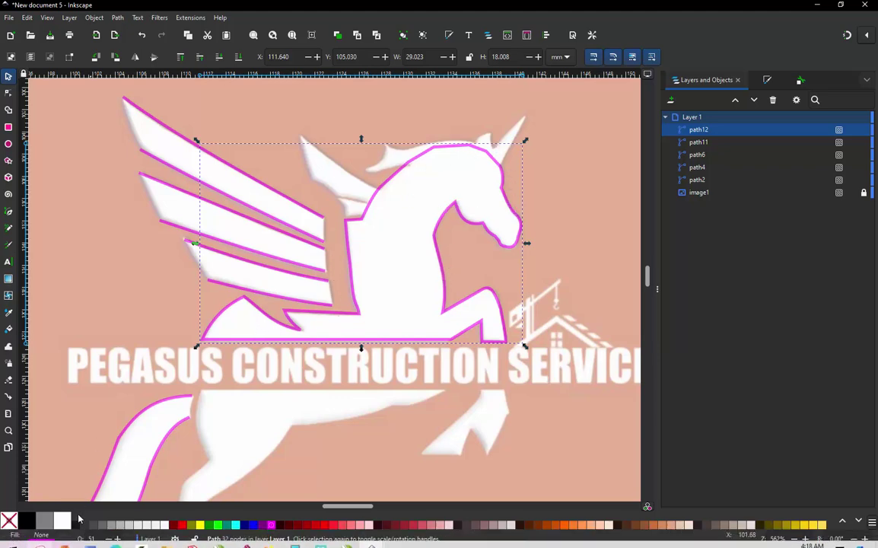
{"action": "right_click", "coordinate": [42, 544]}
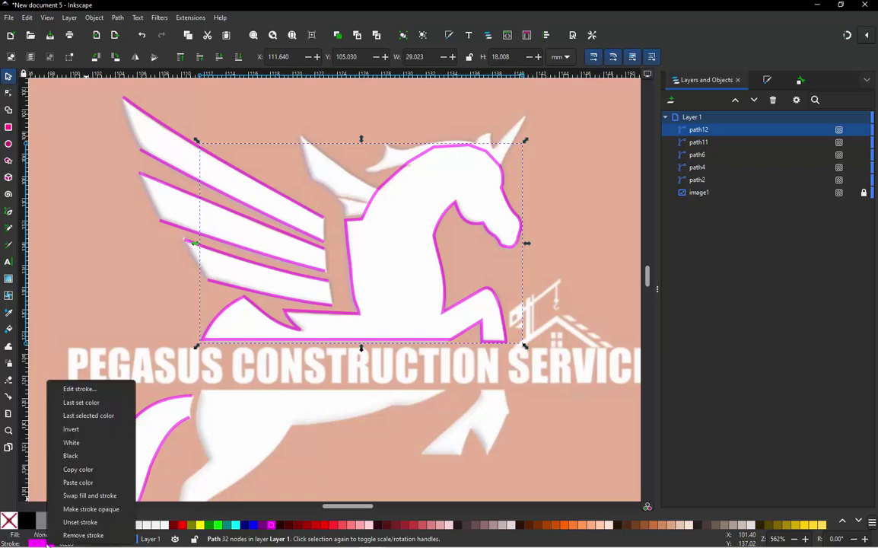
{"action": "left_click", "coordinate": [72, 536]}
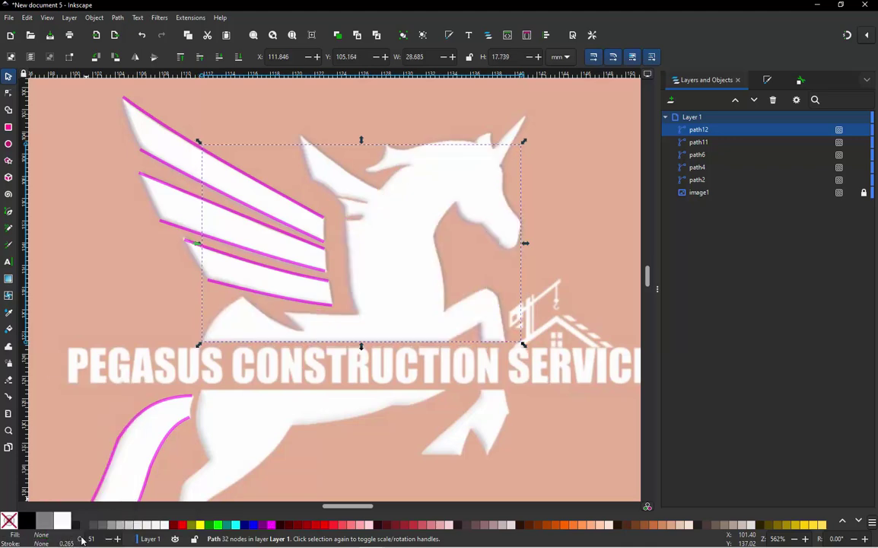
{"action": "left_click", "coordinate": [271, 524]}
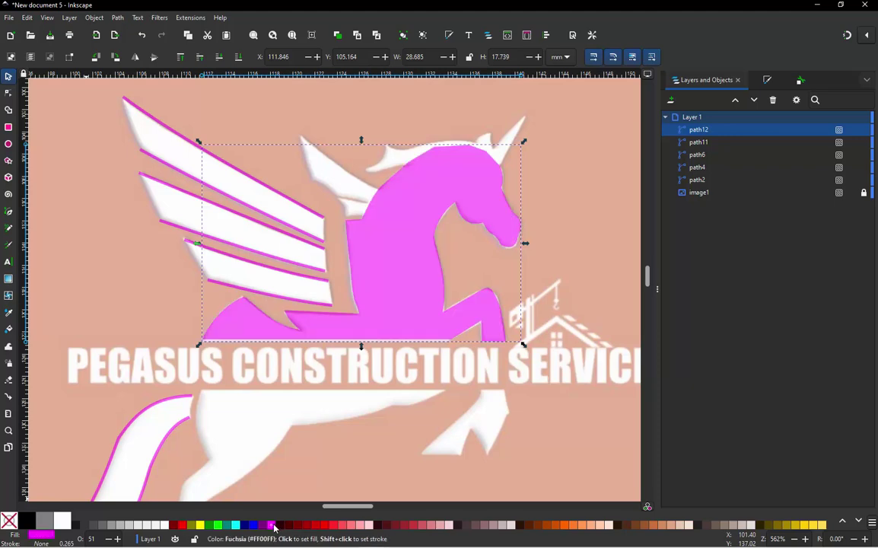
- Apply default FillStitch Auto Fill parameters to body path12 in Ink/Stitch Params (821 stitches)
{"action": "left_click", "coordinate": [187, 19]}
{"action": "mouse_move", "coordinate": [215, 151]}
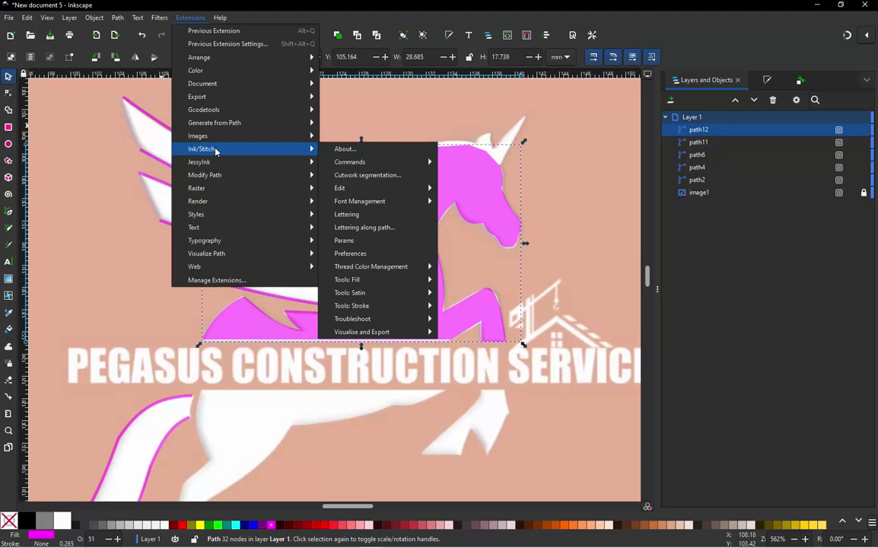
{"action": "key", "text": "Escape"}
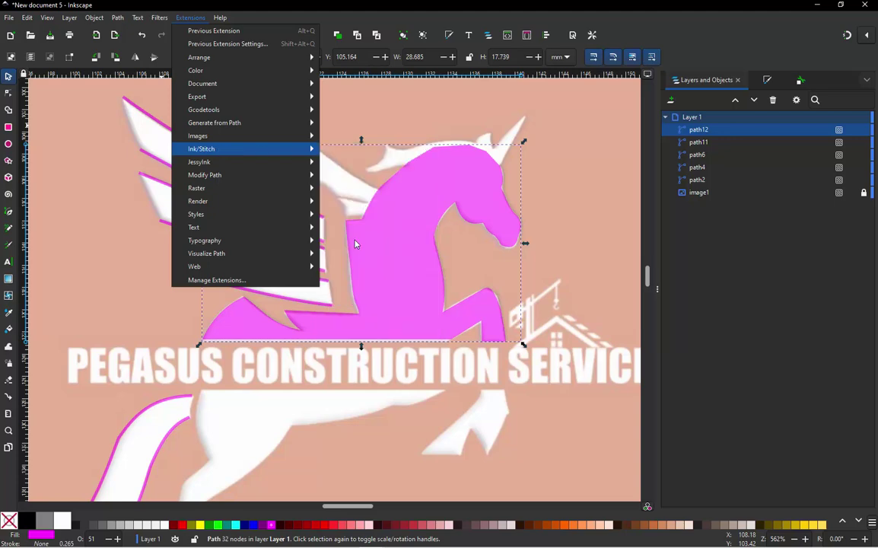
{"action": "left_click", "coordinate": [355, 244]}
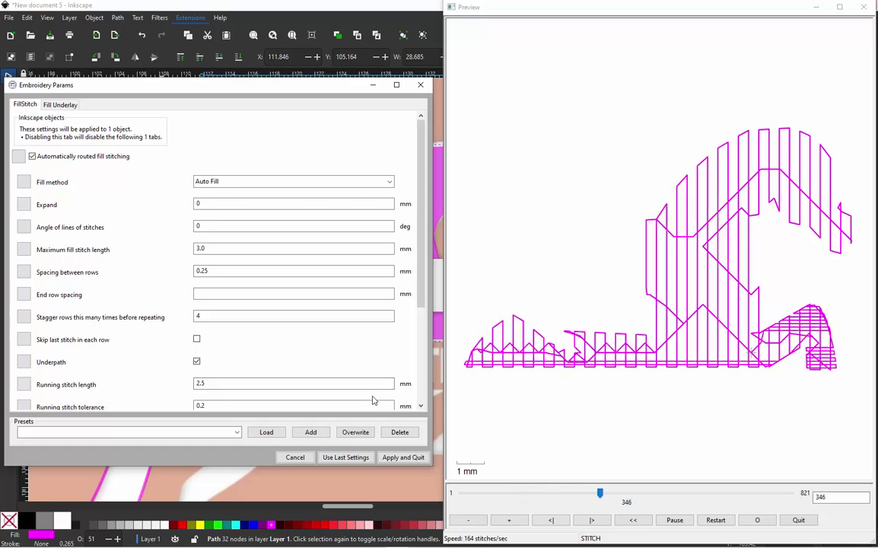
{"action": "left_click", "coordinate": [390, 458]}
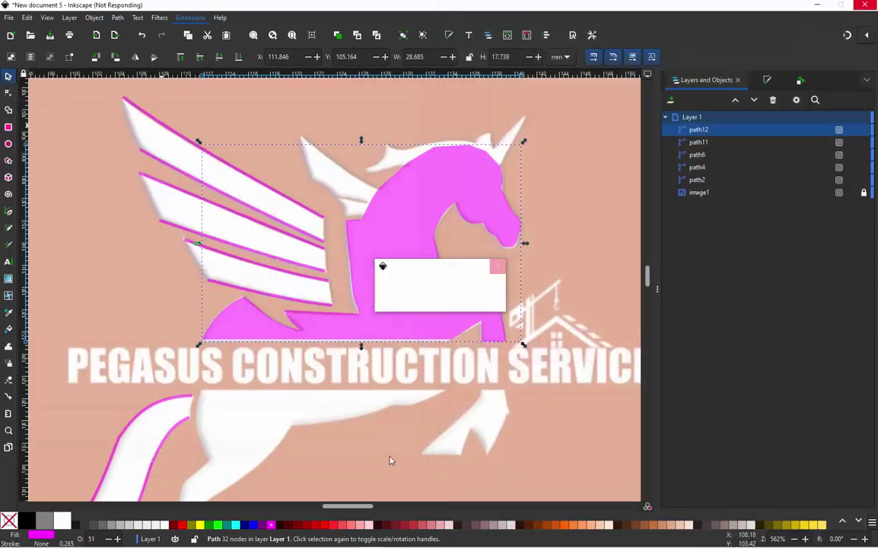
{"action": "scroll", "coordinate": [348, 200], "scroll_direction": "down", "scroll_amount": 3}
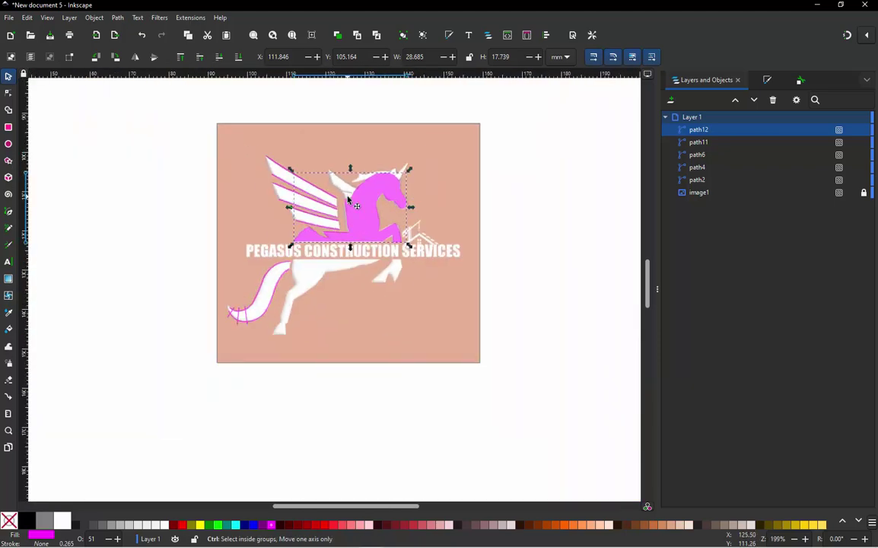
{"action": "scroll", "coordinate": [348, 199], "scroll_direction": "up", "scroll_amount": 1}
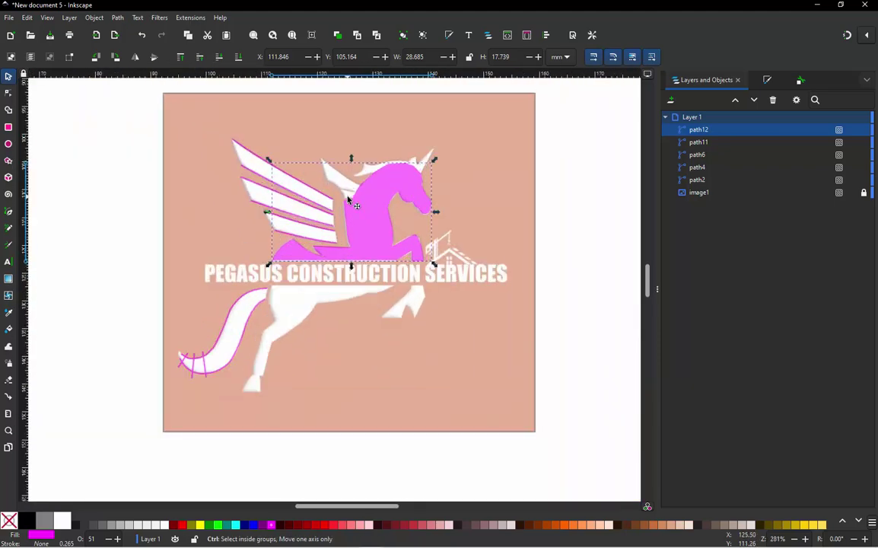
{"action": "left_click", "coordinate": [191, 20]}
{"action": "mouse_move", "coordinate": [213, 149]}
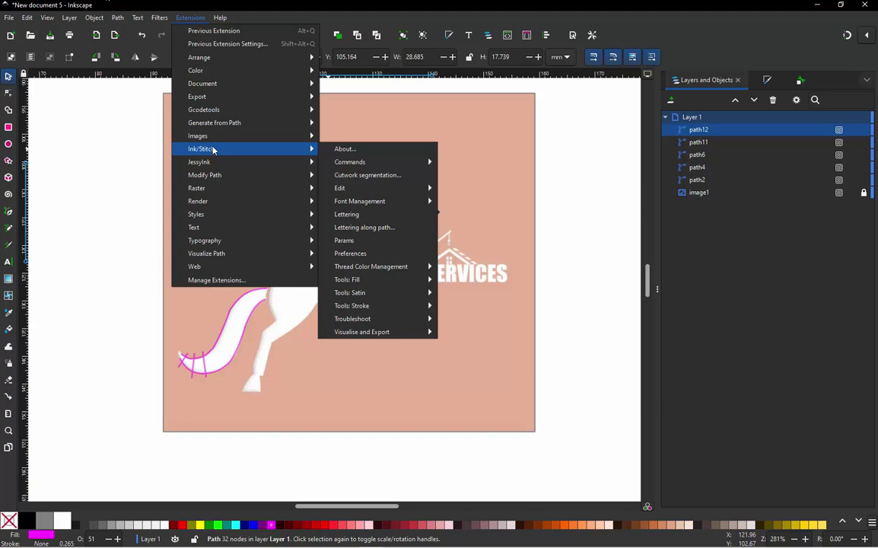
{"action": "mouse_move", "coordinate": [389, 333]}
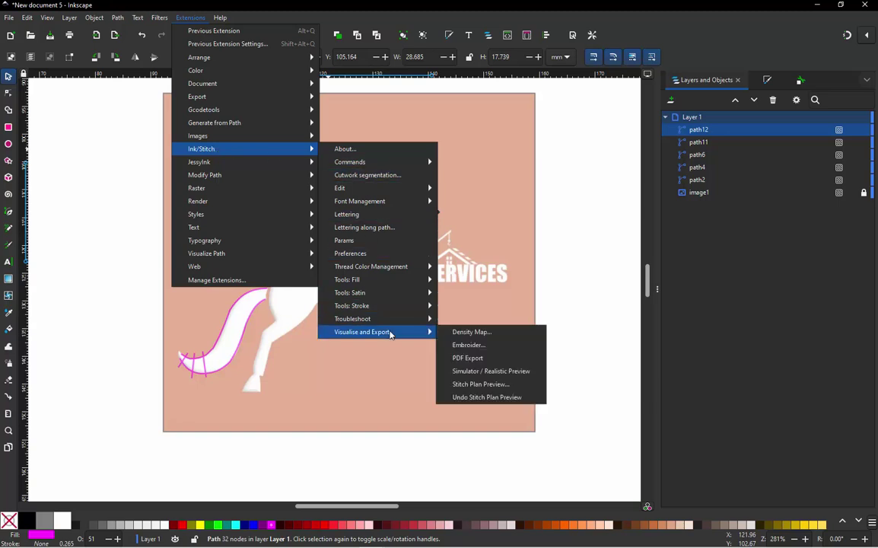
{"action": "left_click", "coordinate": [477, 371]}
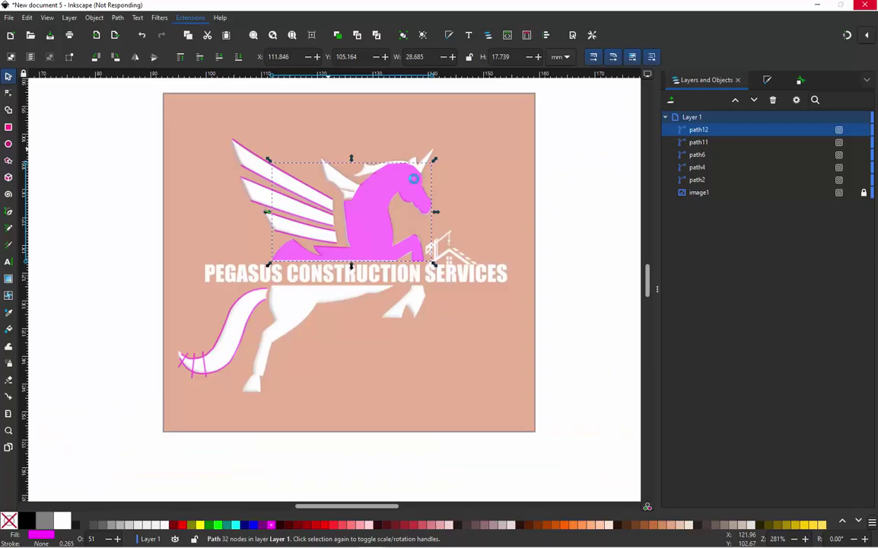
{"action": "left_click", "coordinate": [865, 5]}
- Deselect all, launch the Ink/Stitch Simulator and advance it to the final stitch, 1168
{"action": "left_click", "coordinate": [132, 197]}
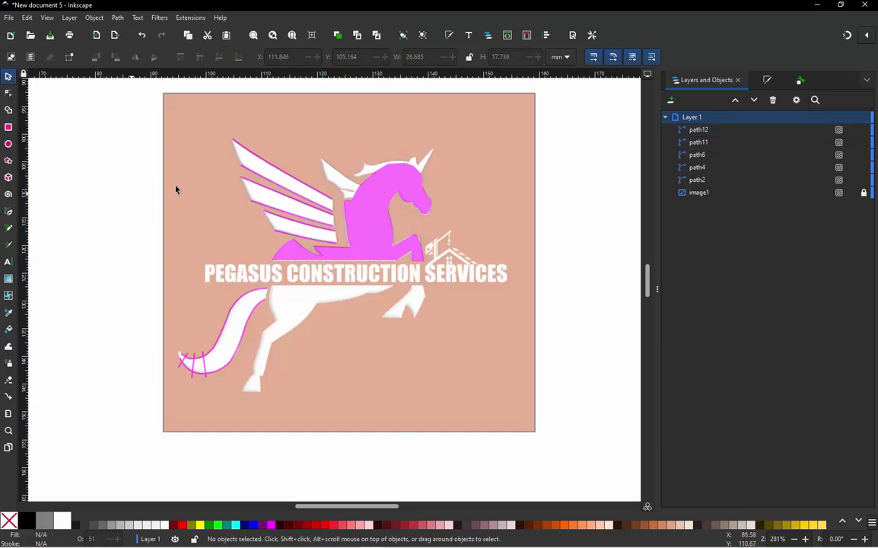
{"action": "left_click", "coordinate": [187, 17]}
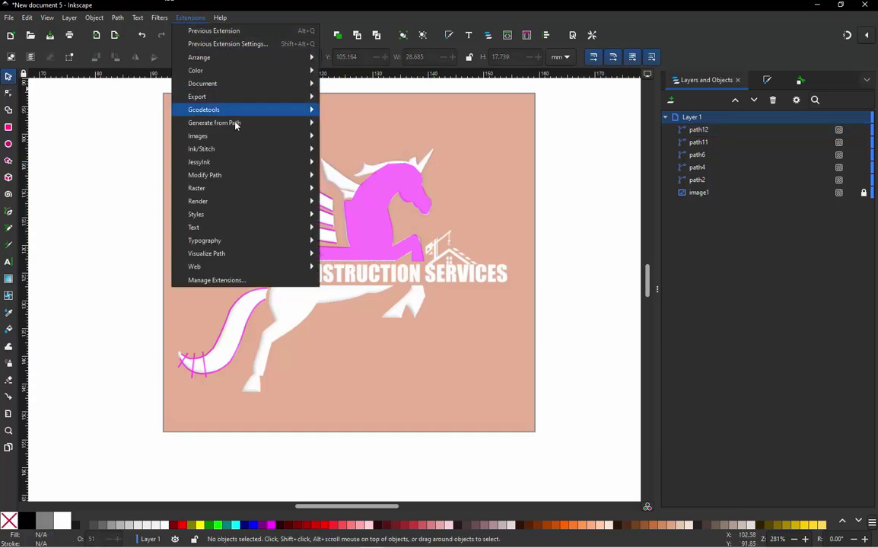
{"action": "mouse_move", "coordinate": [232, 148]}
{"action": "mouse_move", "coordinate": [381, 333]}
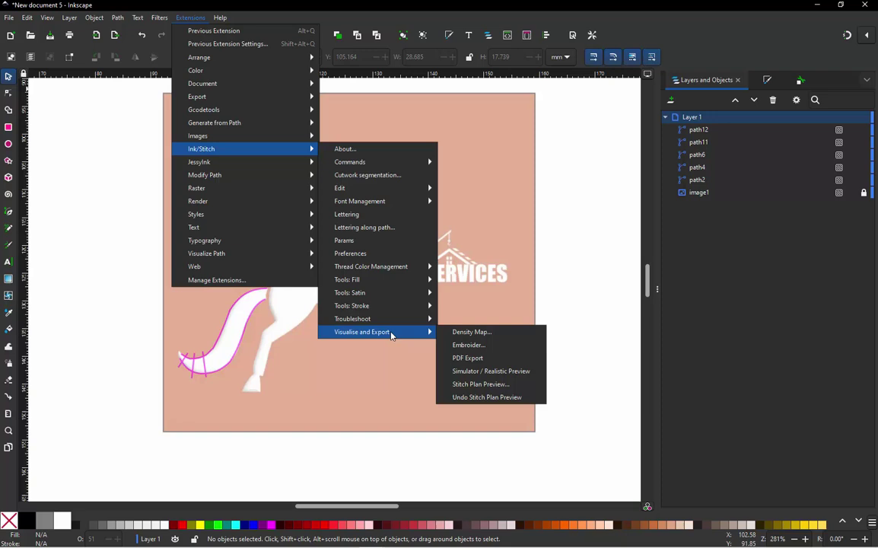
{"action": "left_click", "coordinate": [473, 371]}
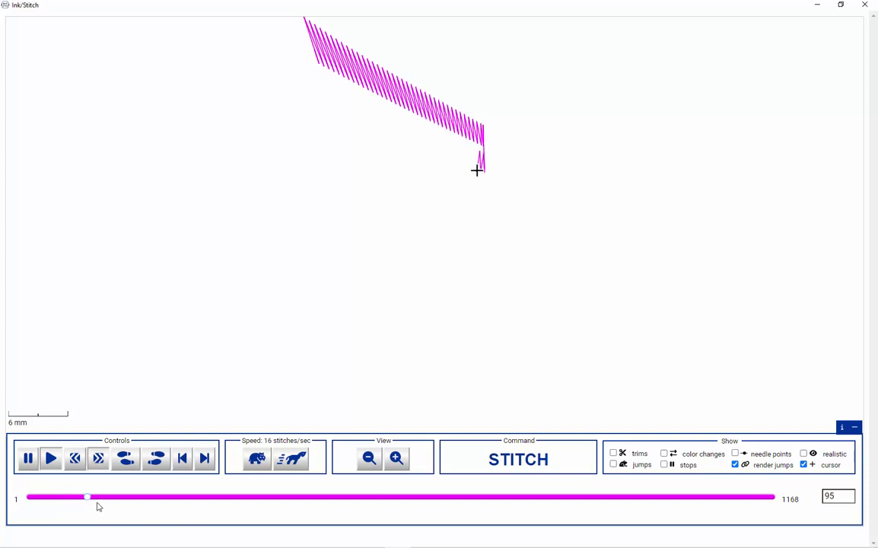
{"action": "left_click_drag", "start_coordinate": [136, 499], "coordinate": [784, 510]}
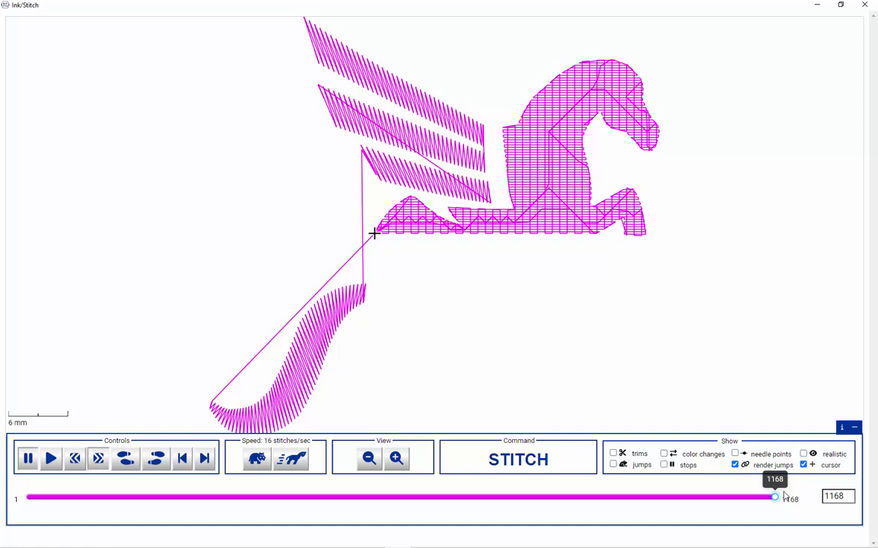
- Tick 'realistic' in the simulator's Show panel to render the 1168 stitches as thread
{"action": "left_click", "coordinate": [805, 455]}
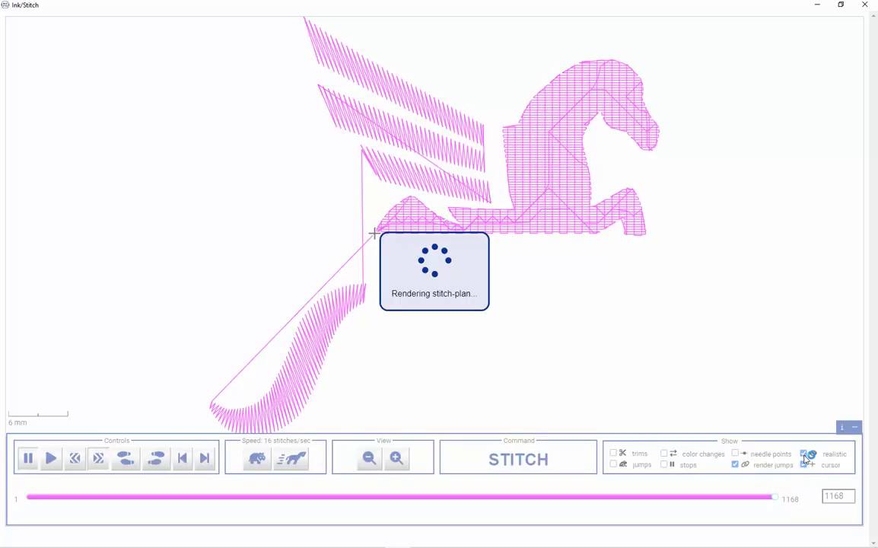